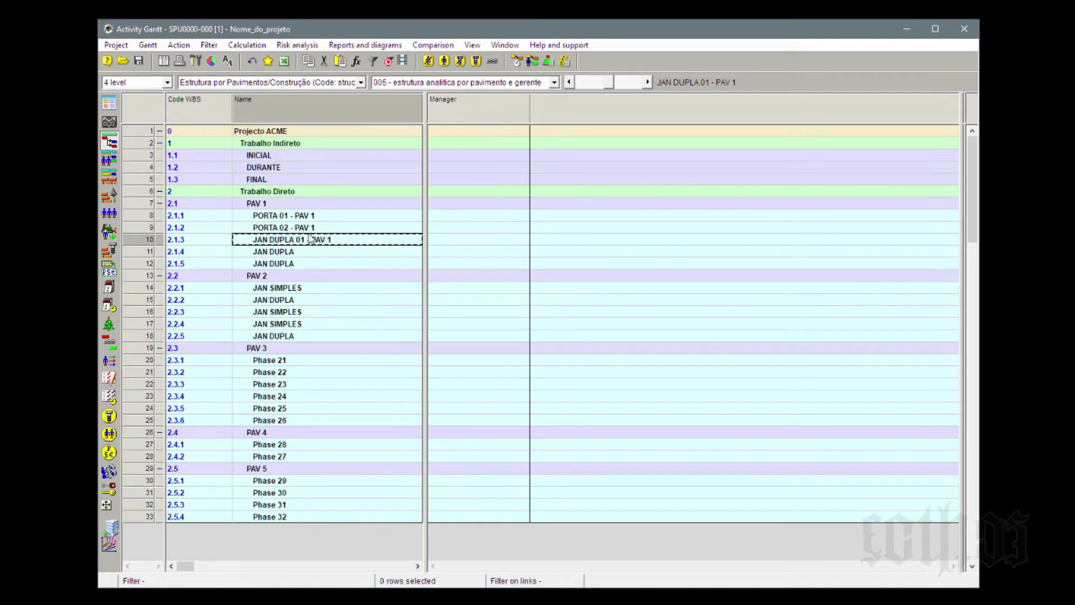
- Collapse the PAV 1, Trabalho Direto and Trabalho Indireto phases in the WBS
{"action": "left_click", "coordinate": [160, 204]}
{"action": "left_click", "coordinate": [159, 191]}
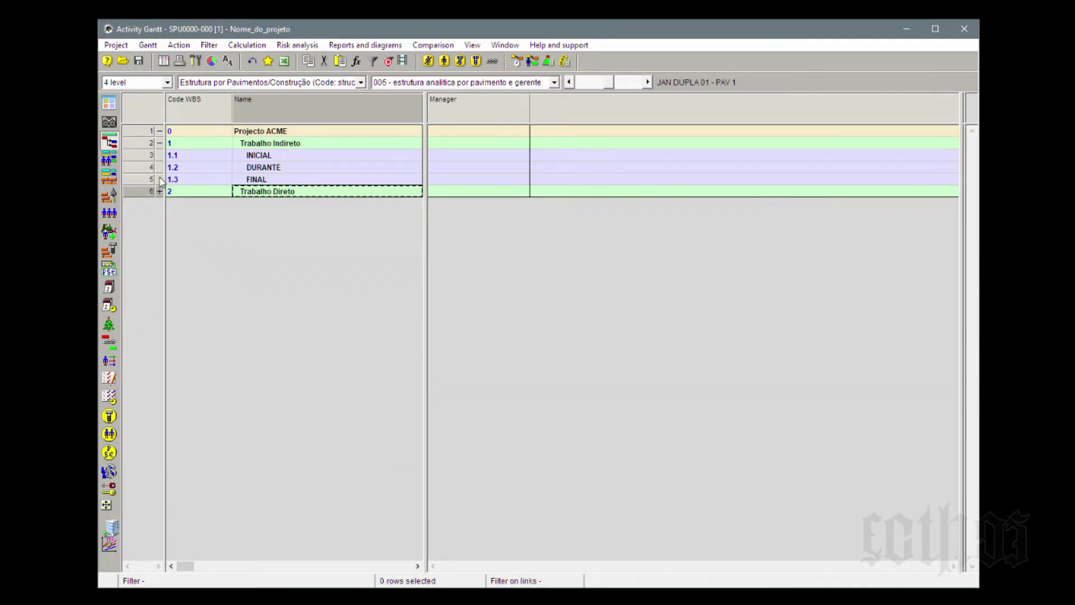
{"action": "left_click", "coordinate": [160, 144]}
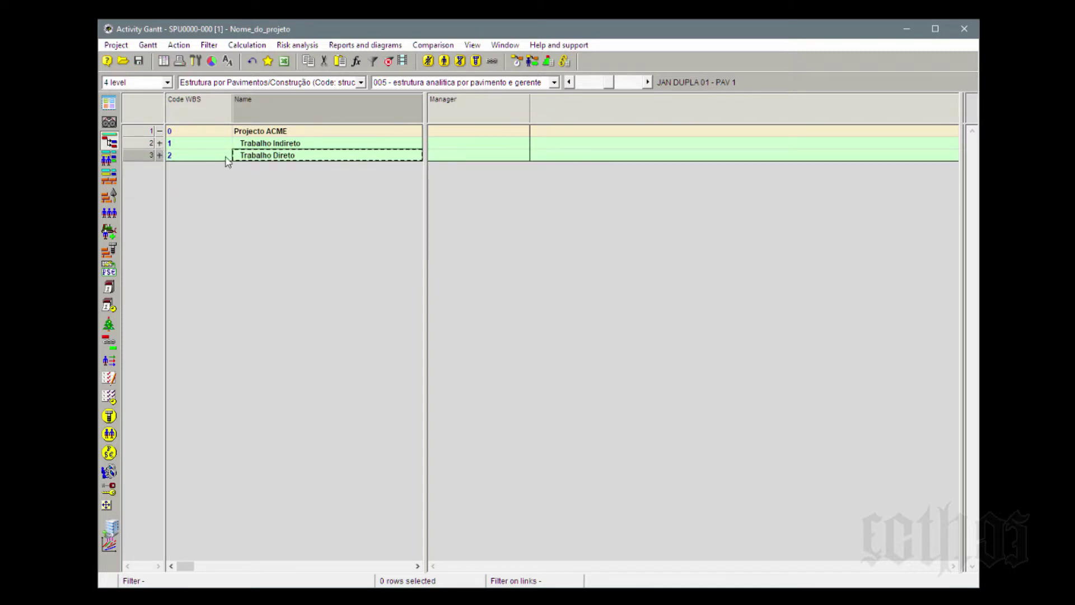
- Open the properties of the top-level Projecto ACME phase
{"action": "left_click", "coordinate": [203, 131]}
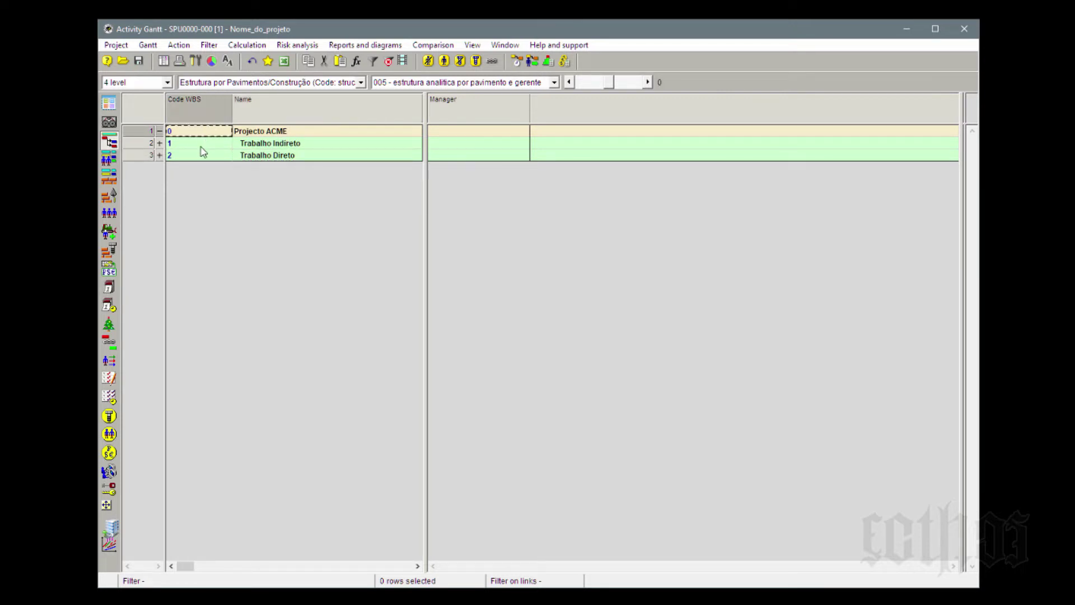
{"action": "right_click", "coordinate": [144, 133]}
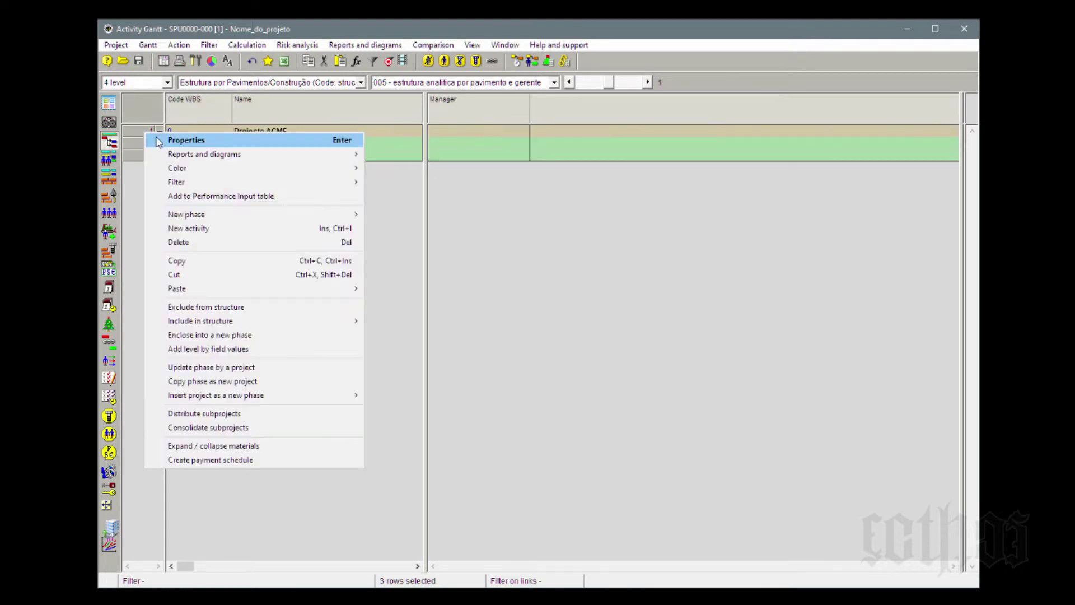
{"action": "left_click", "coordinate": [159, 141]}
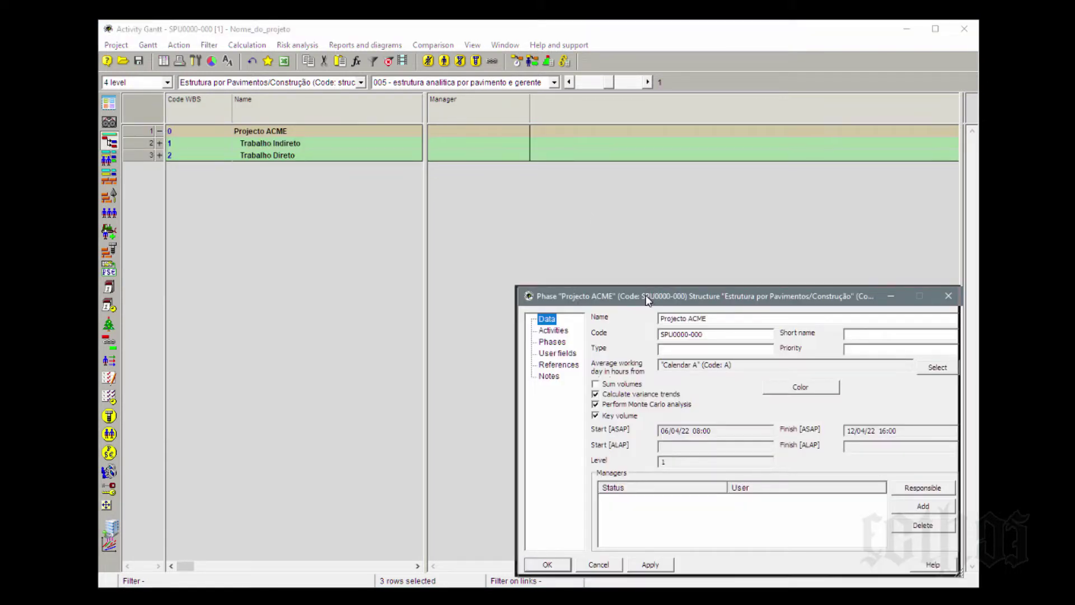
{"action": "left_click_drag", "start_coordinate": [646, 297], "coordinate": [642, 296]}
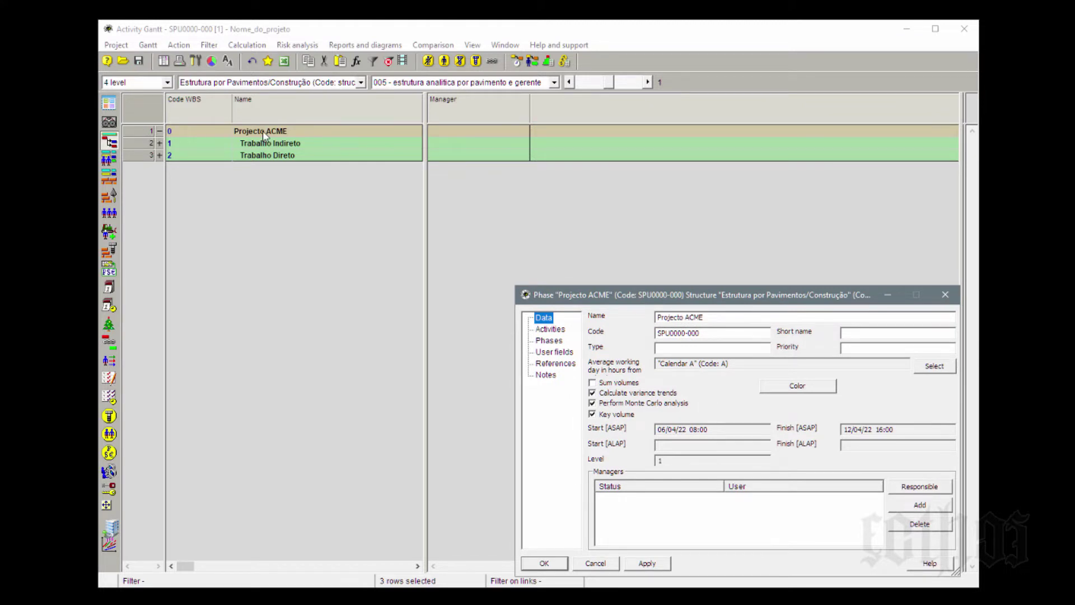
- Open the project properties alongside the phase properties and change the project name to Projeto ACME
{"action": "left_click", "coordinate": [145, 133]}
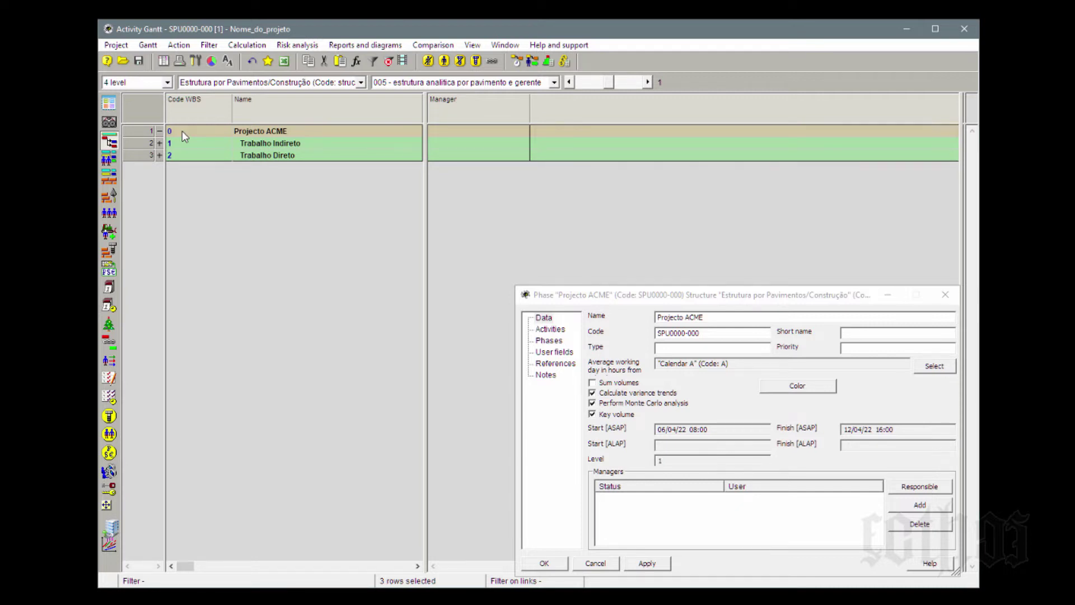
{"action": "left_click", "coordinate": [116, 46]}
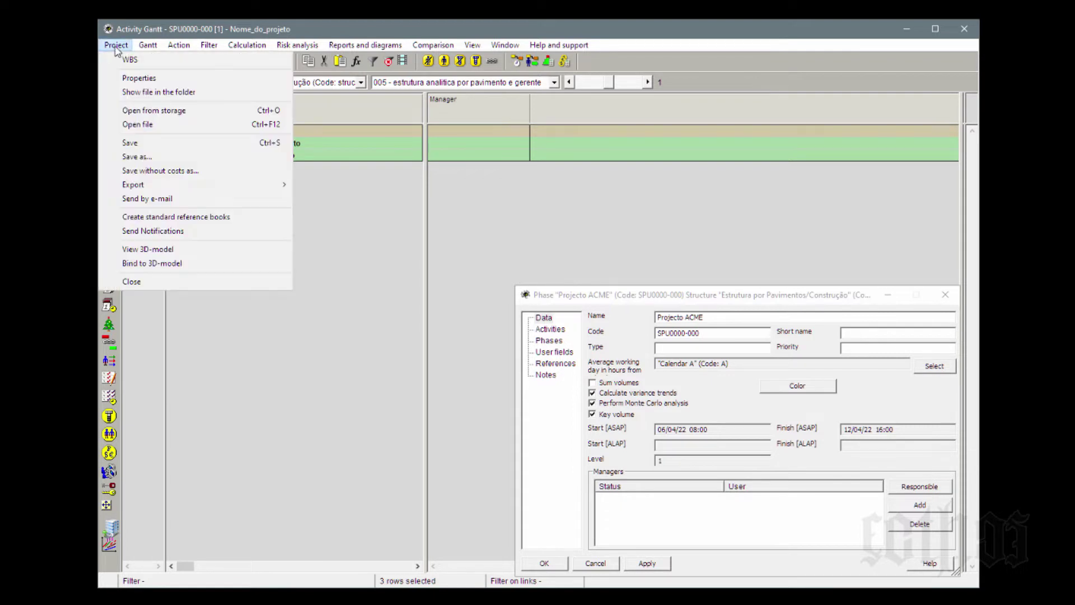
{"action": "left_click", "coordinate": [124, 82]}
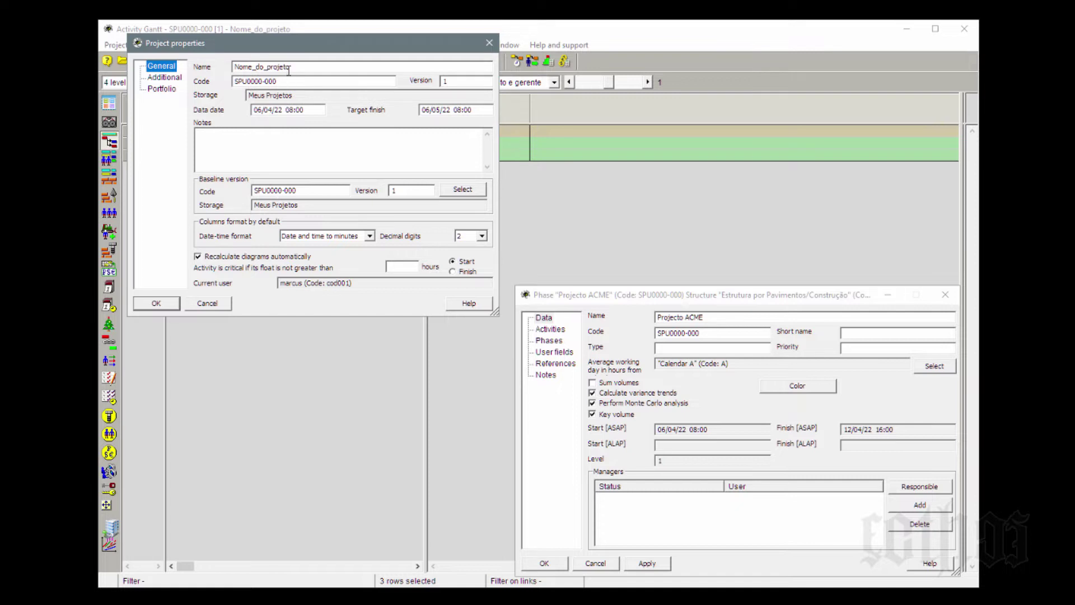
{"action": "left_click_drag", "start_coordinate": [297, 44], "coordinate": [298, 292]}
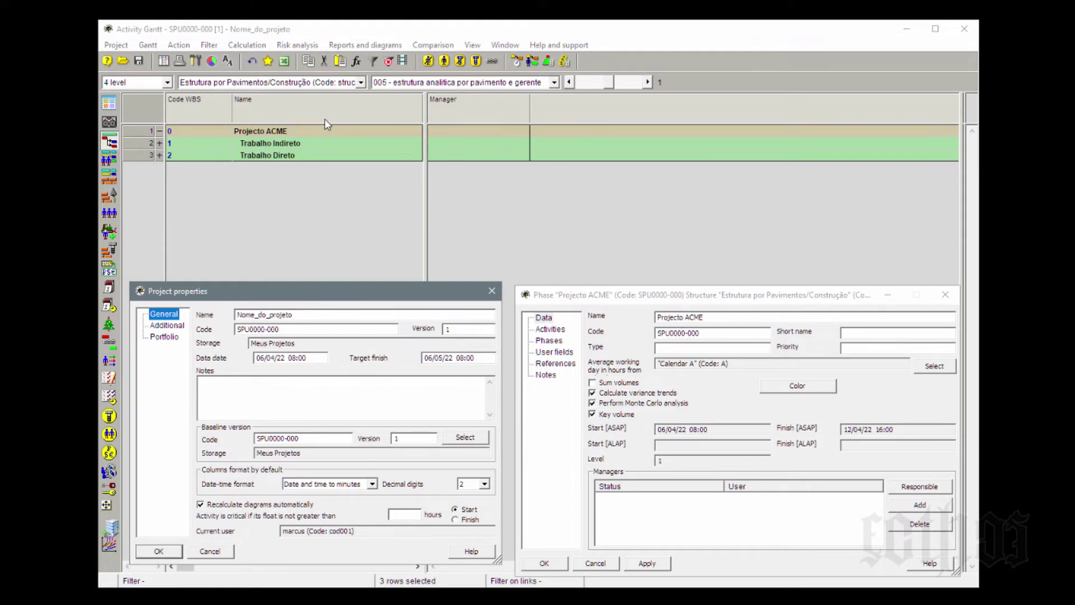
{"action": "left_click", "coordinate": [302, 315]}
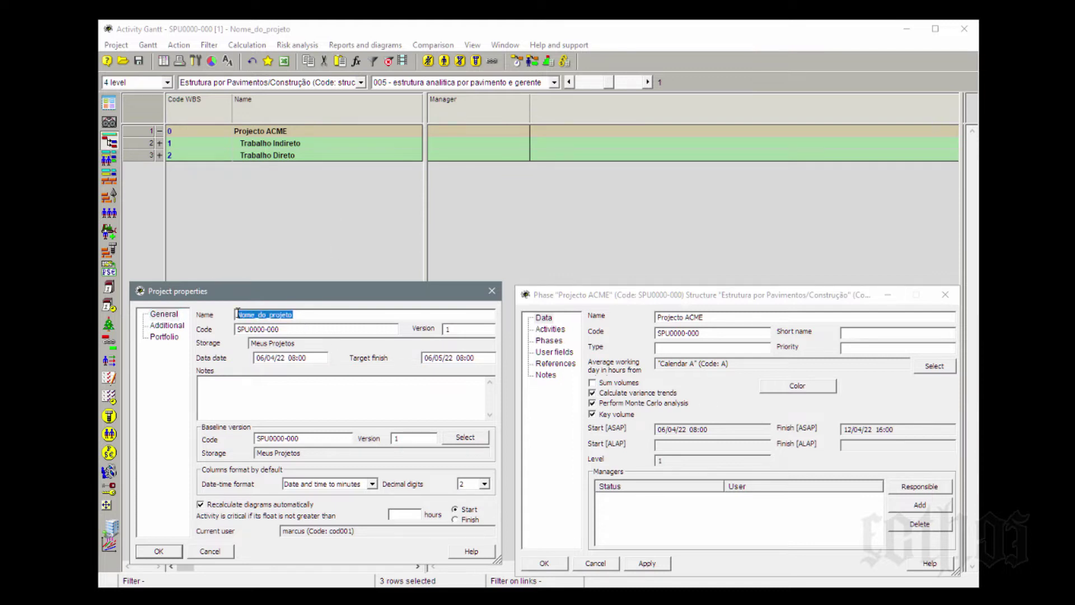
{"action": "type", "text": "Projeto ACME"}
- Examine the code, data date, target finish and notes in the project's general properties
{"action": "left_click_drag", "start_coordinate": [287, 327], "coordinate": [229, 329]}
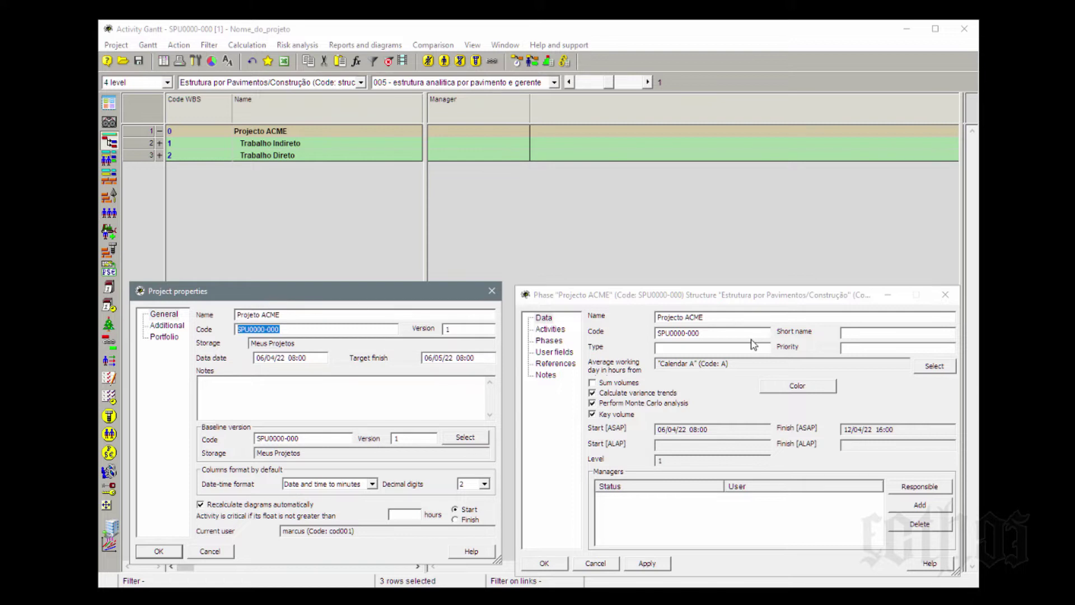
{"action": "left_click", "coordinate": [332, 329]}
{"action": "left_click_drag", "start_coordinate": [311, 357], "coordinate": [241, 357]}
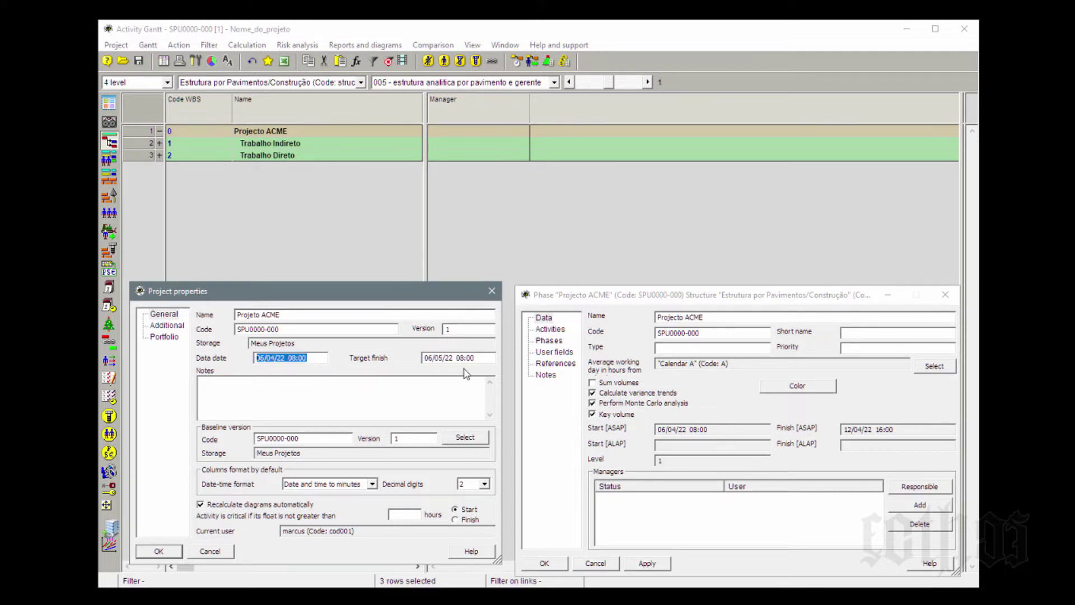
{"action": "left_click_drag", "start_coordinate": [486, 358], "coordinate": [398, 368]}
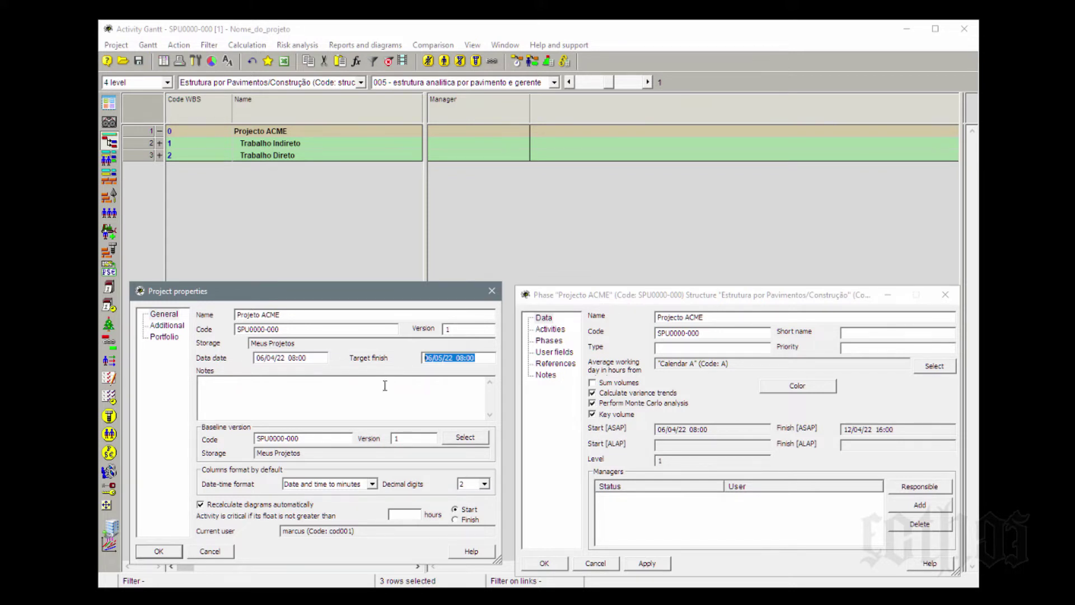
{"action": "left_click", "coordinate": [384, 392]}
- Browse the storages available for the baseline version and dismiss the list without choosing one
{"action": "double_click", "coordinate": [340, 453]}
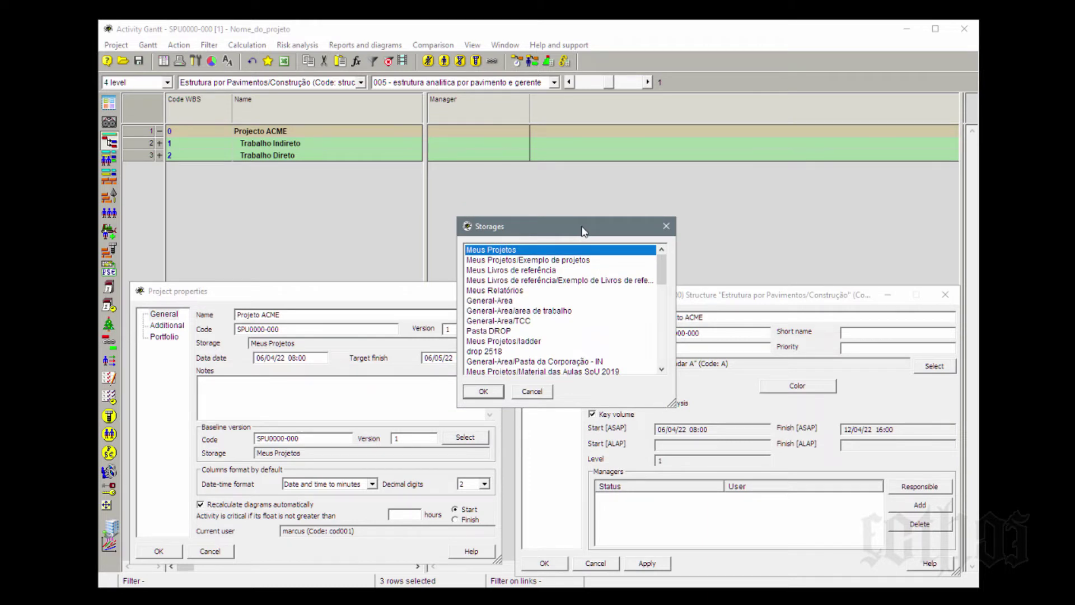
{"action": "left_click", "coordinate": [492, 353]}
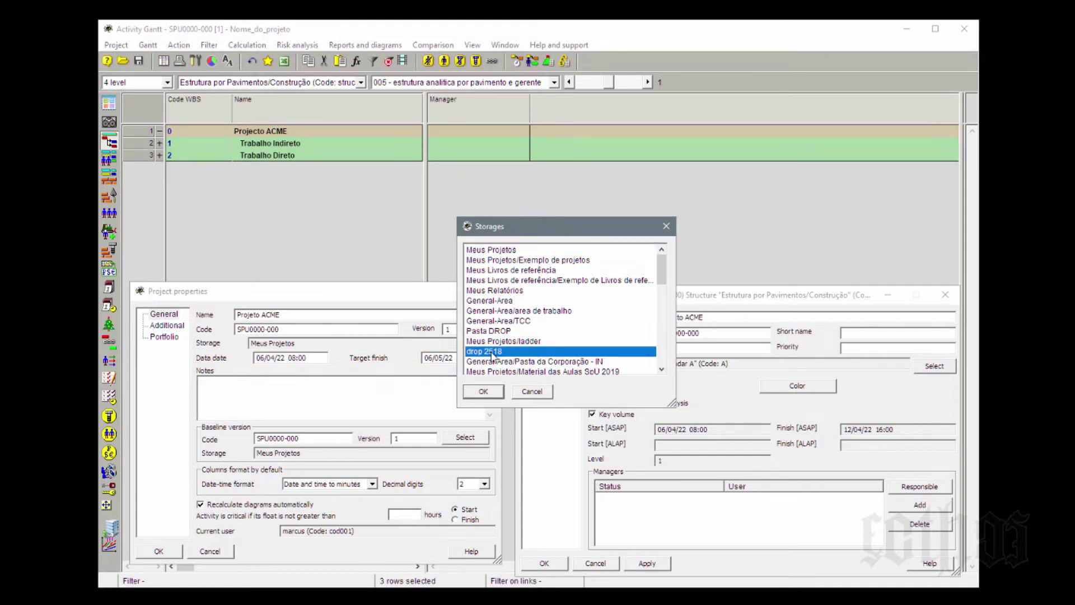
{"action": "left_click_drag", "start_coordinate": [661, 275], "coordinate": [663, 359]}
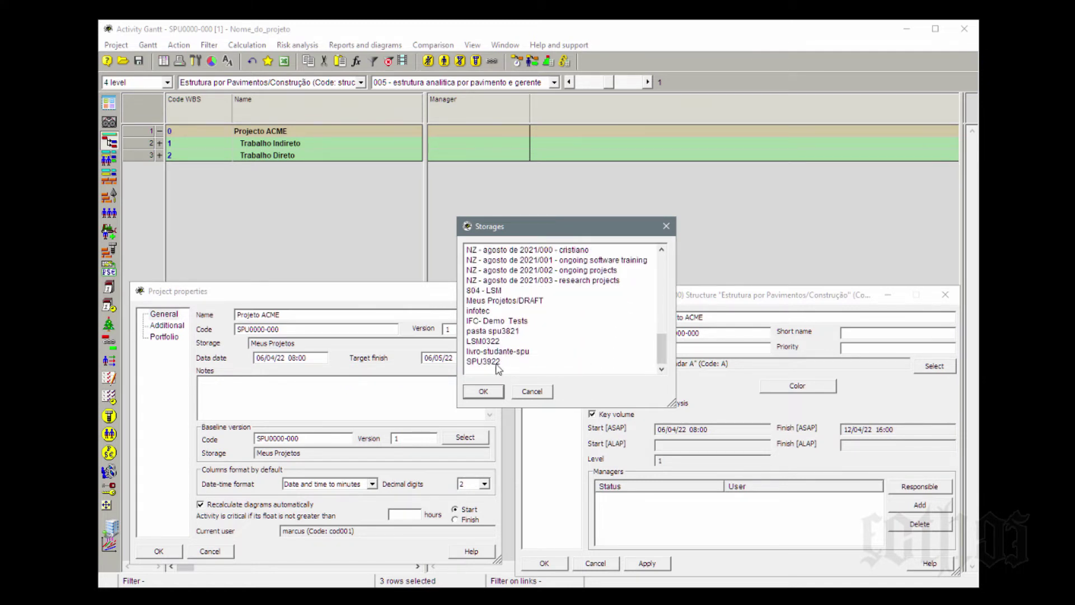
{"action": "left_click", "coordinate": [496, 363]}
{"action": "left_click", "coordinate": [532, 391]}
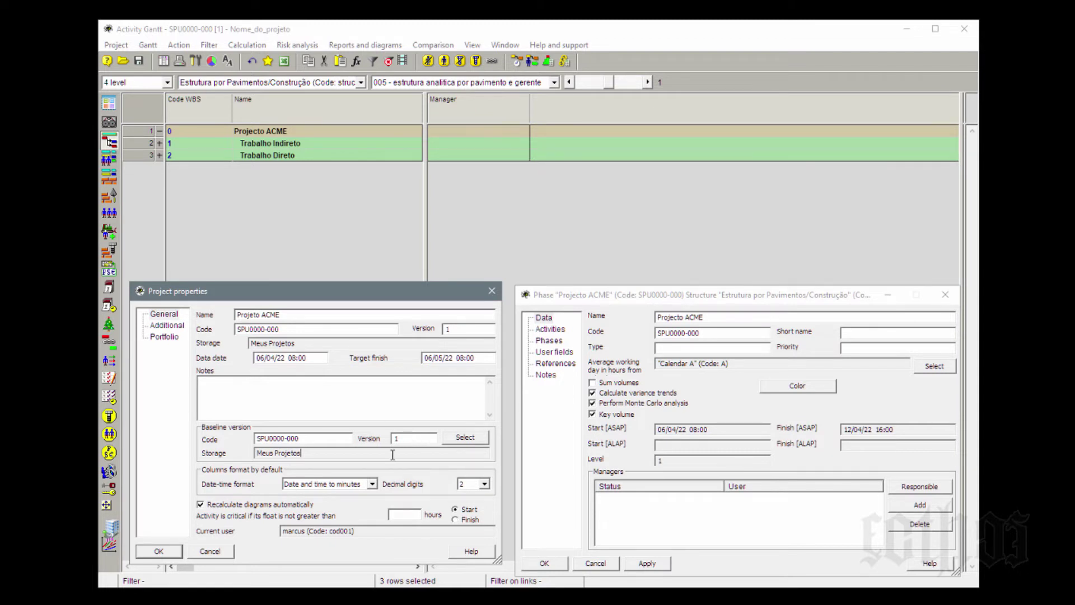
- Review the Additional and Portfolio sections of the project properties and close them without saving
{"action": "left_click", "coordinate": [180, 326]}
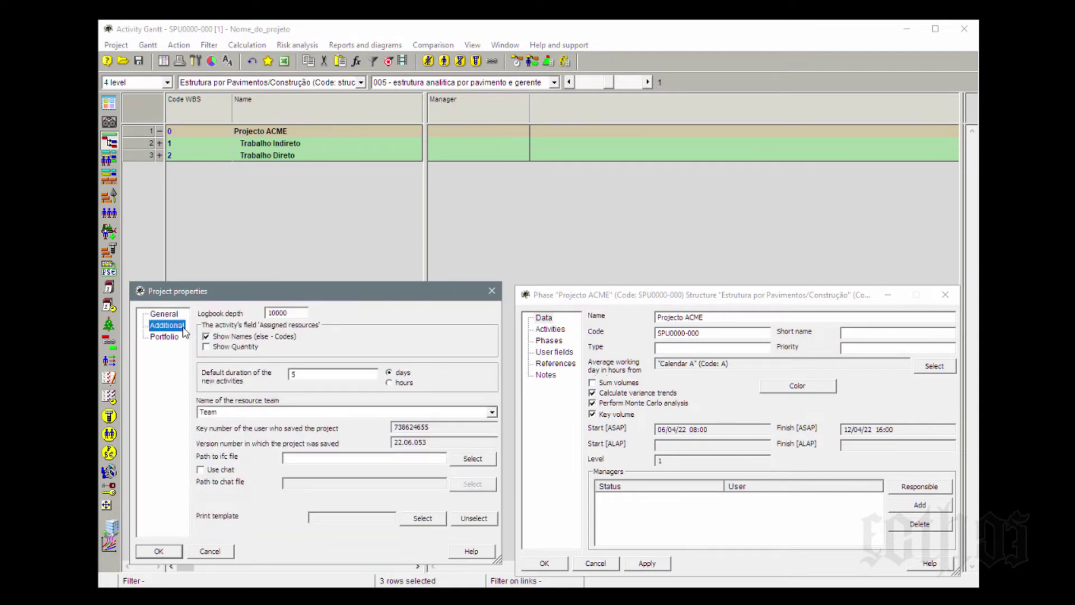
{"action": "left_click", "coordinate": [171, 337]}
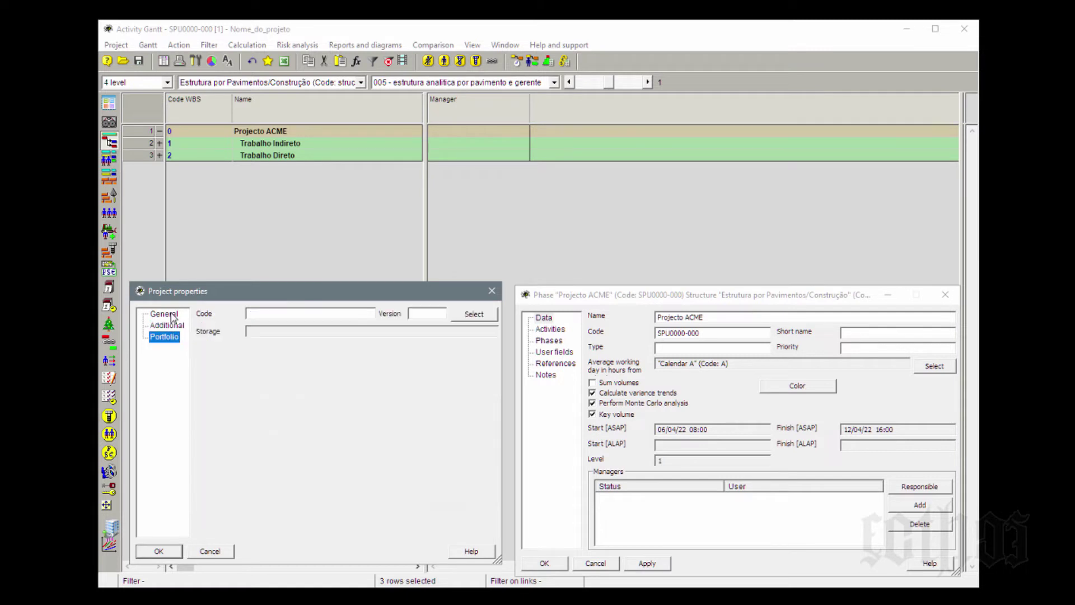
{"action": "left_click", "coordinate": [171, 317]}
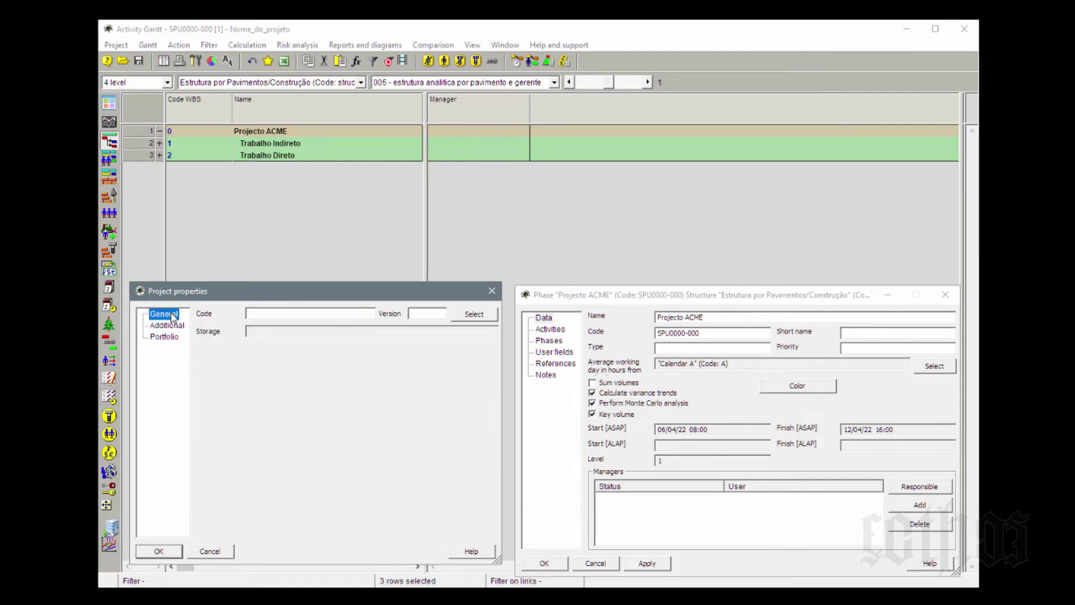
{"action": "left_click", "coordinate": [492, 292]}
- Assign the project's current user as the responsible manager of the Projecto ACME phase
{"action": "left_click_drag", "start_coordinate": [569, 297], "coordinate": [276, 180]}
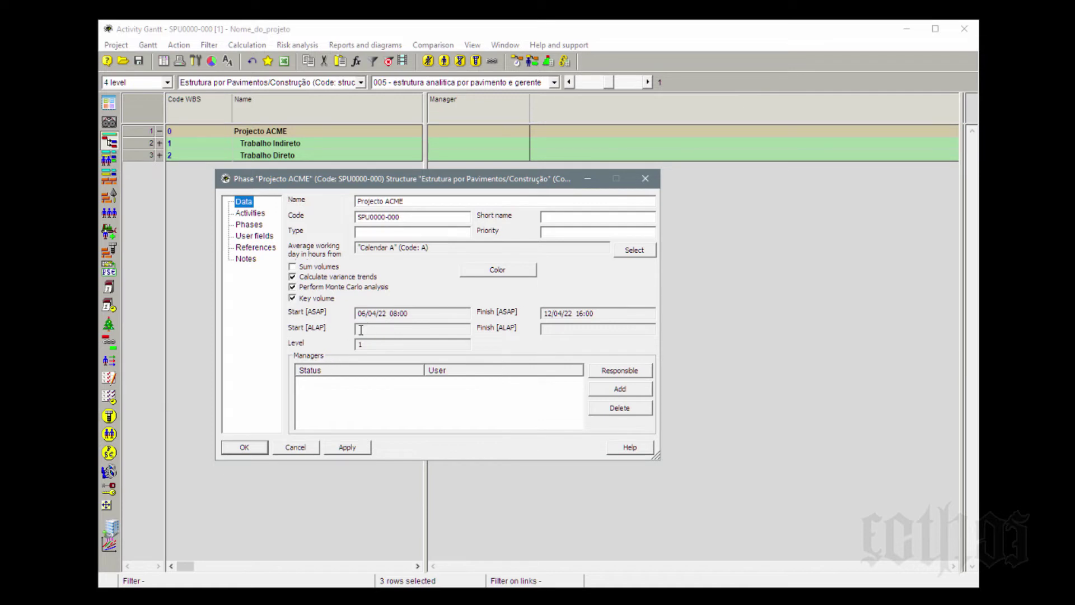
{"action": "left_click", "coordinate": [611, 371]}
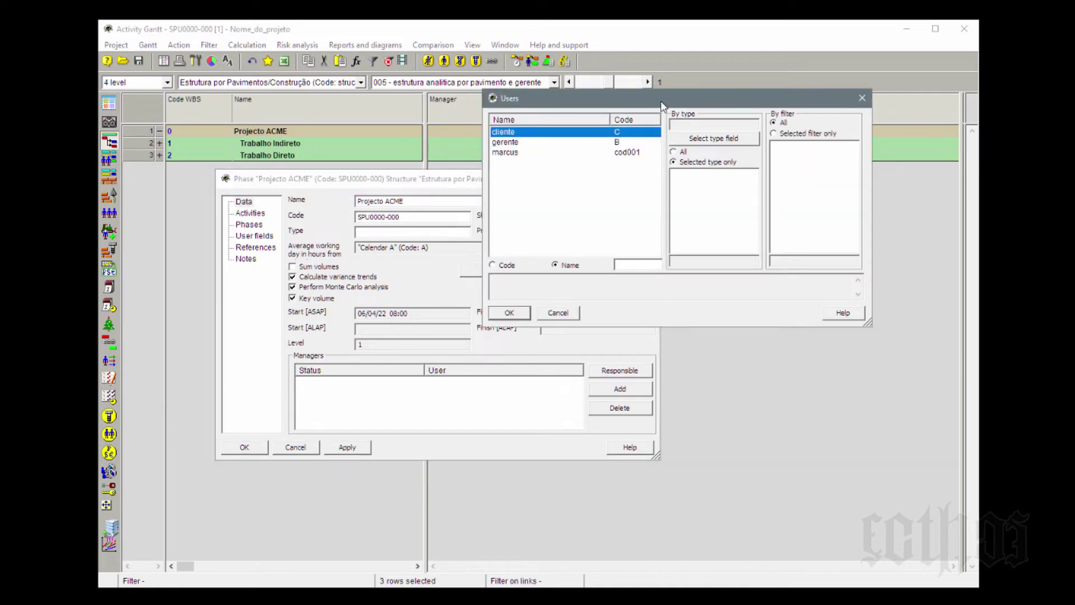
{"action": "left_click_drag", "start_coordinate": [661, 103], "coordinate": [740, 293]}
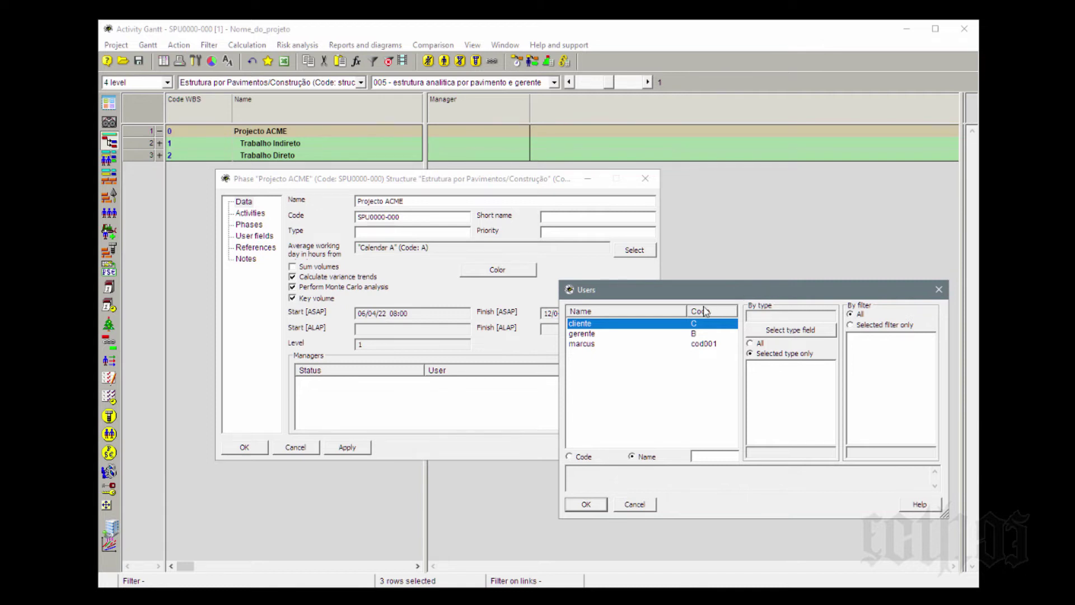
{"action": "left_click", "coordinate": [593, 345]}
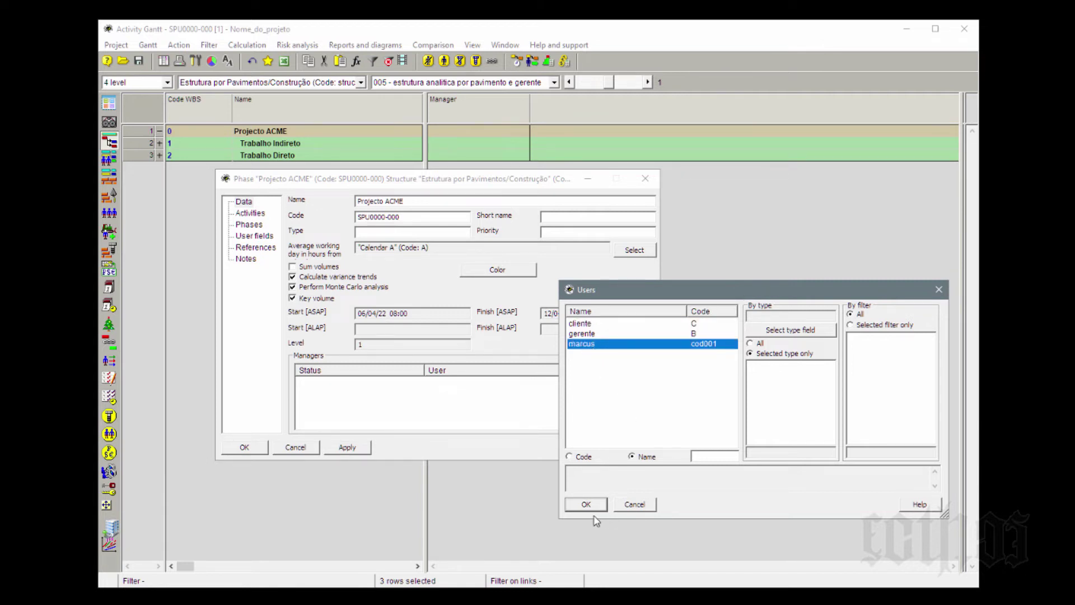
{"action": "left_click", "coordinate": [585, 504]}
{"action": "left_click", "coordinate": [411, 386]}
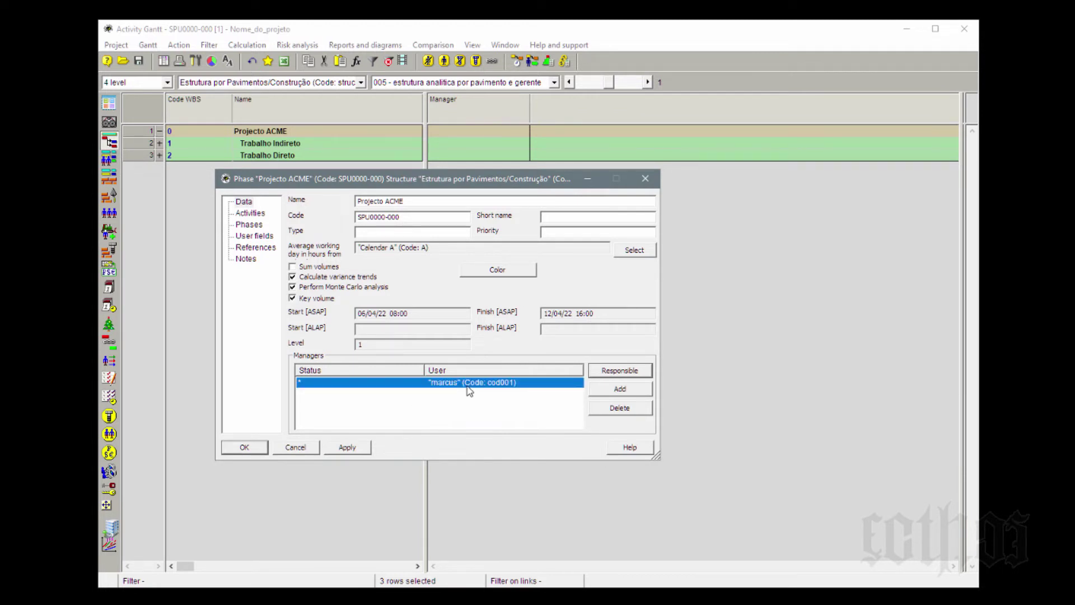
- Add the user gerente as a second manager of the Projecto ACME phase
{"action": "left_click", "coordinate": [618, 389]}
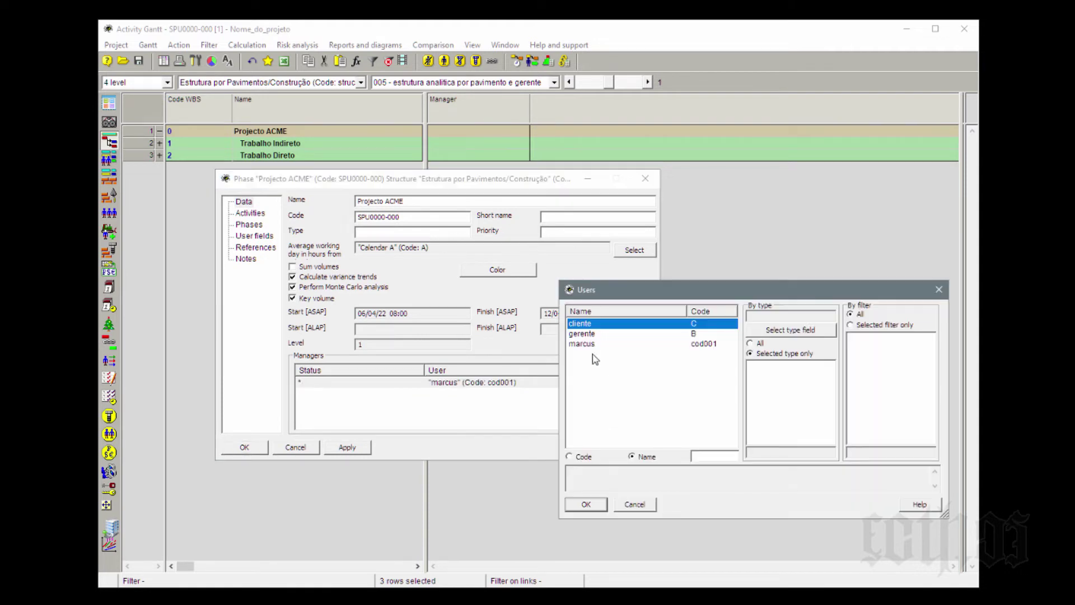
{"action": "left_click", "coordinate": [588, 335]}
{"action": "left_click", "coordinate": [585, 502]}
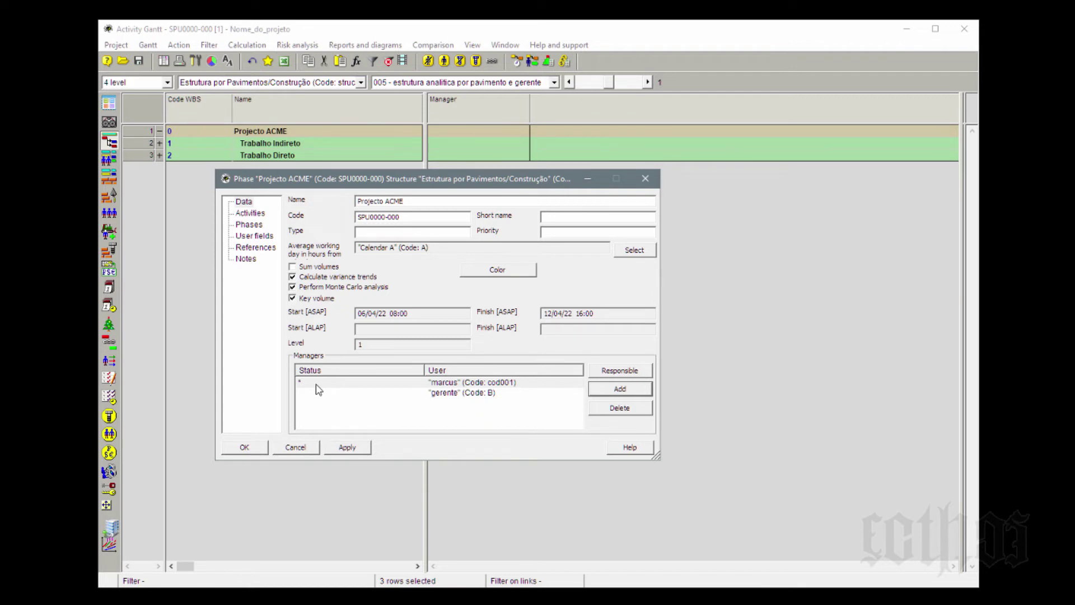
{"action": "left_click", "coordinate": [465, 386]}
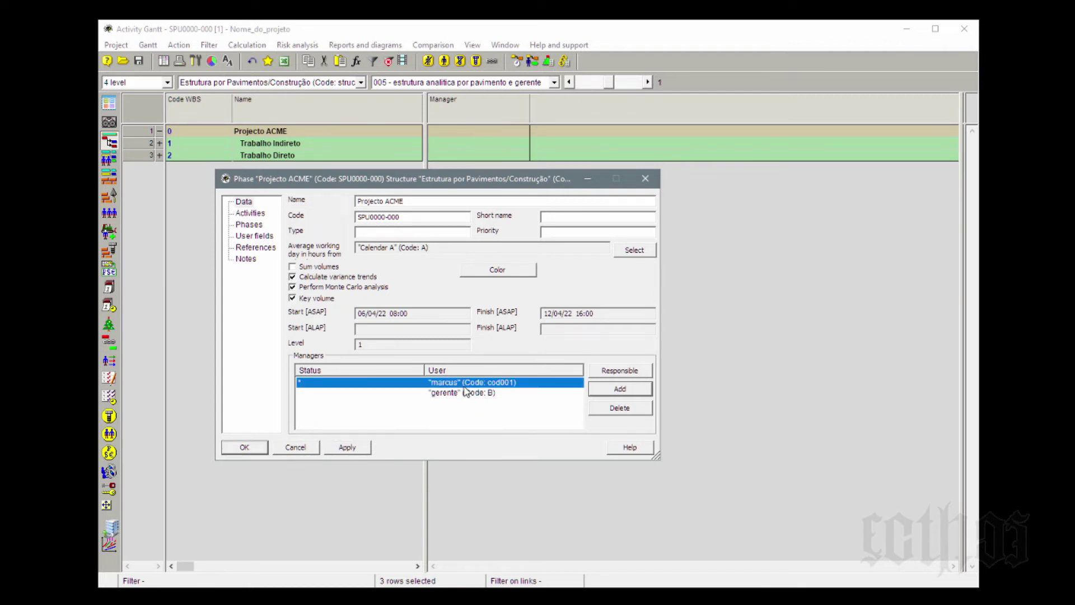
{"action": "left_click", "coordinate": [462, 394]}
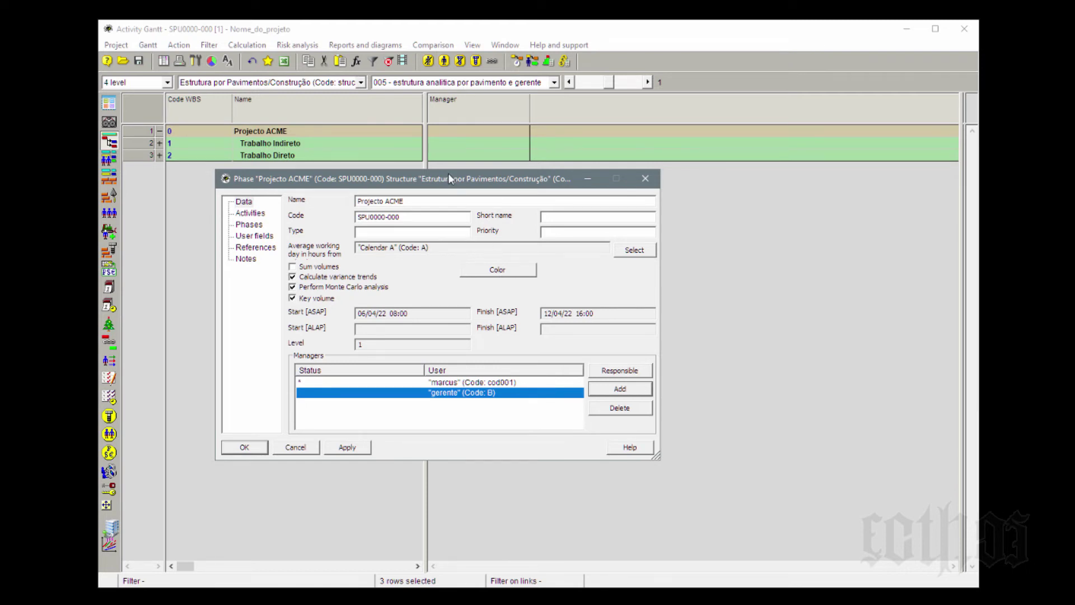
- Reopen the project properties beside the phase properties to compare the two
{"action": "left_click_drag", "start_coordinate": [449, 179], "coordinate": [752, 298]}
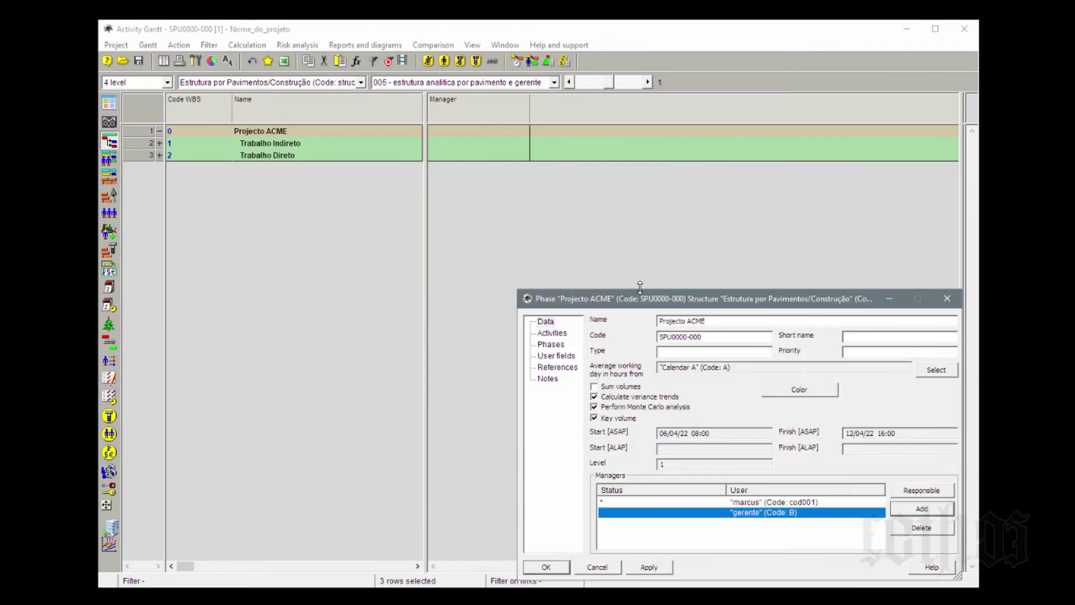
{"action": "left_click", "coordinate": [143, 138]}
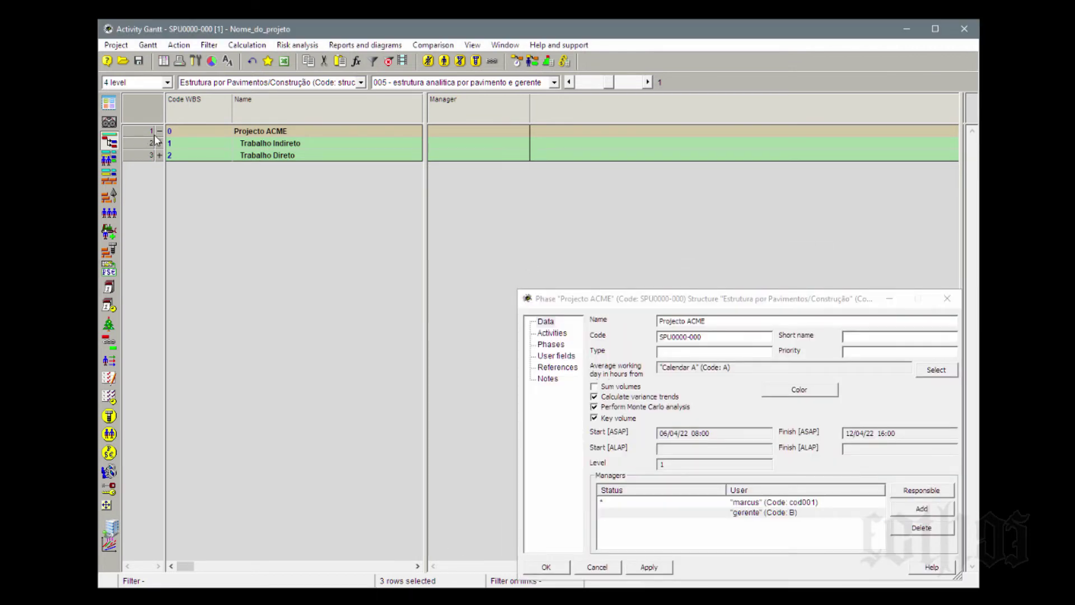
{"action": "left_click", "coordinate": [235, 133]}
{"action": "left_click", "coordinate": [117, 45]}
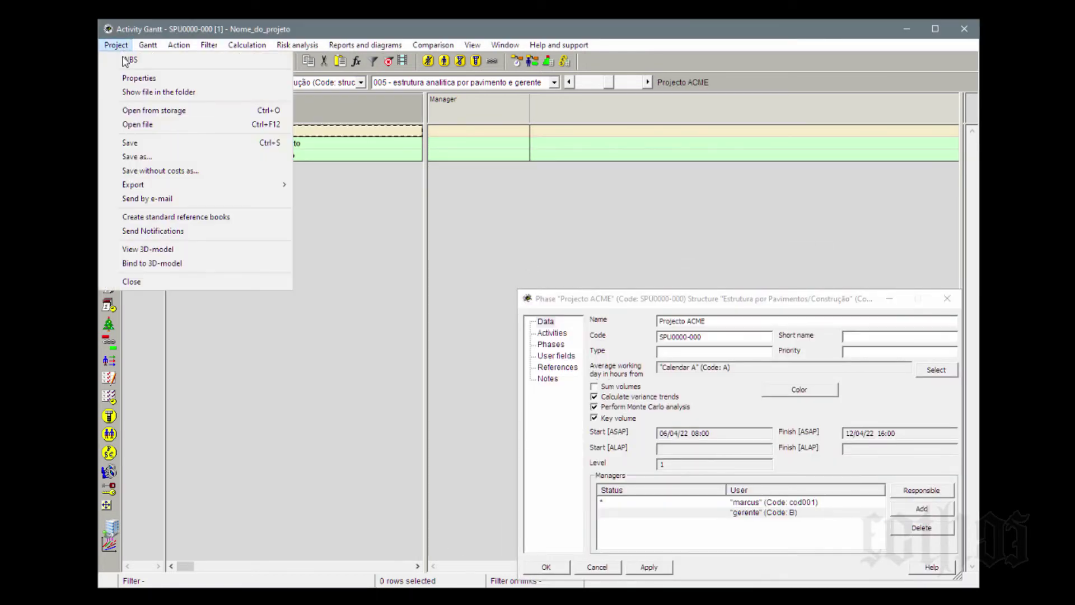
{"action": "left_click", "coordinate": [126, 76]}
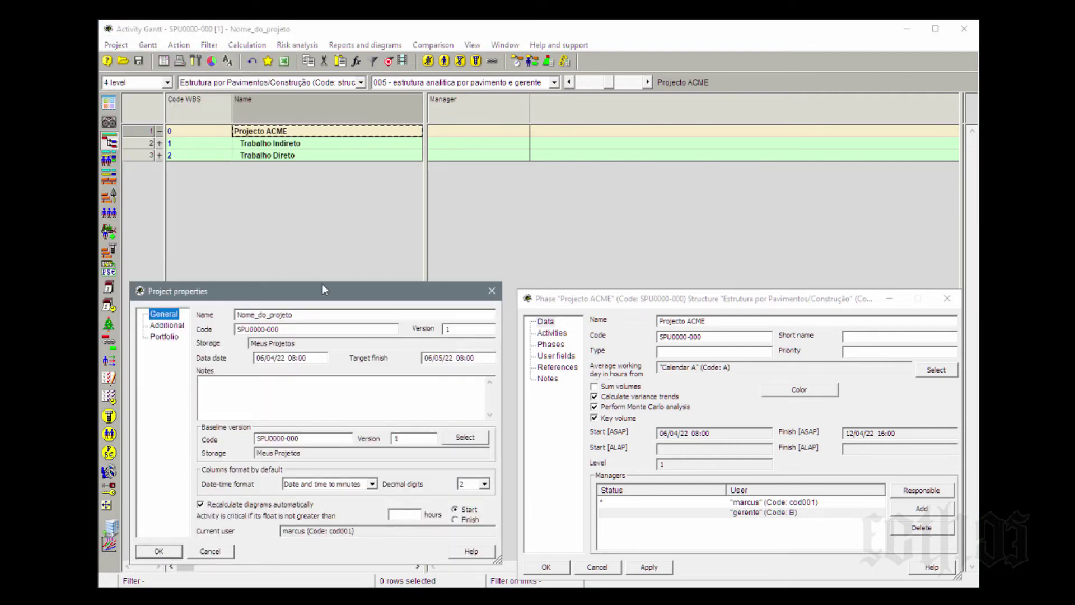
{"action": "left_click_drag", "start_coordinate": [320, 290], "coordinate": [324, 183]}
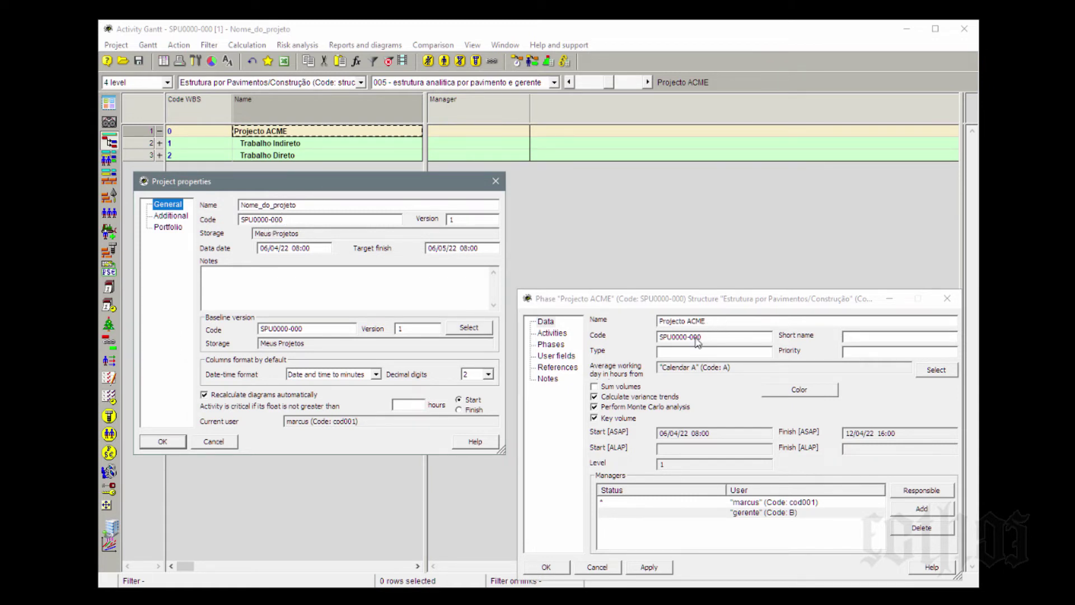
- Copy the Projecto ACME phase name into the project properties as the project's name
{"action": "left_click", "coordinate": [215, 442]}
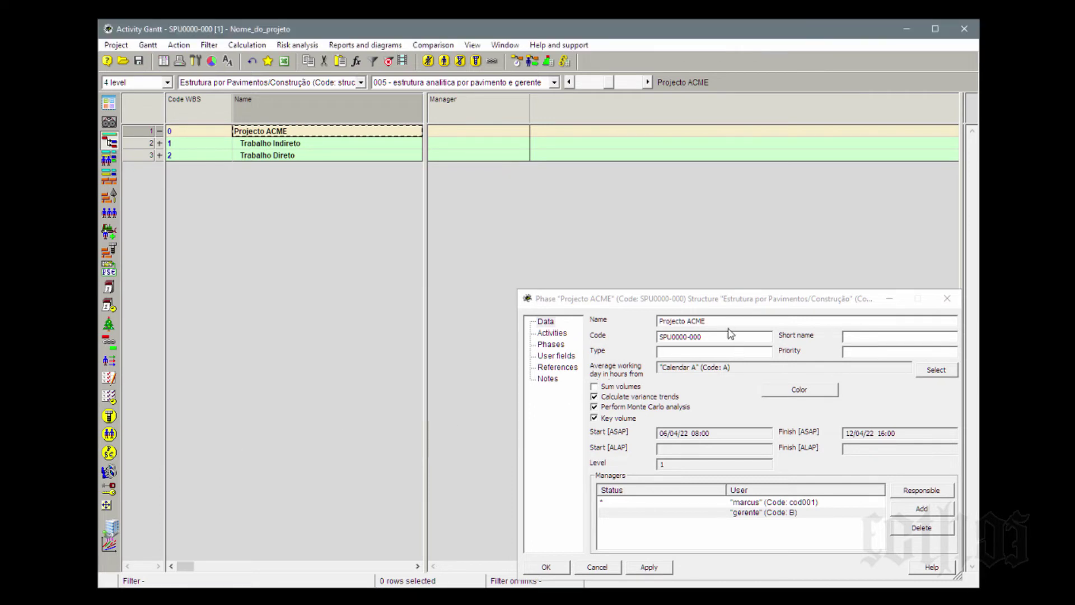
{"action": "left_click_drag", "start_coordinate": [725, 321], "coordinate": [588, 317]}
{"action": "key", "text": "ctrl+c"}
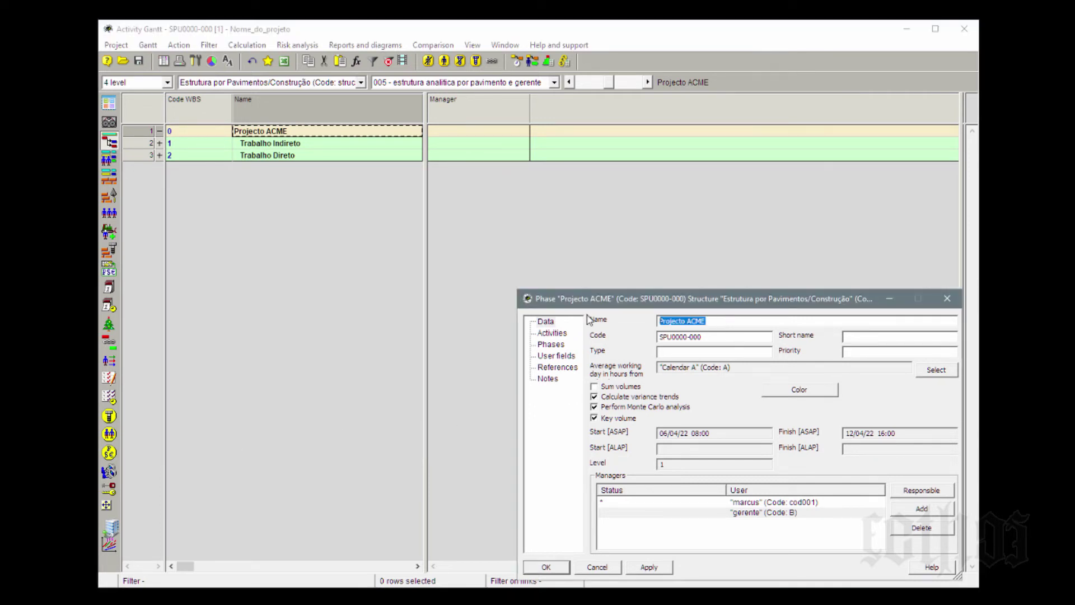
{"action": "left_click", "coordinate": [118, 46]}
{"action": "left_click", "coordinate": [117, 45]}
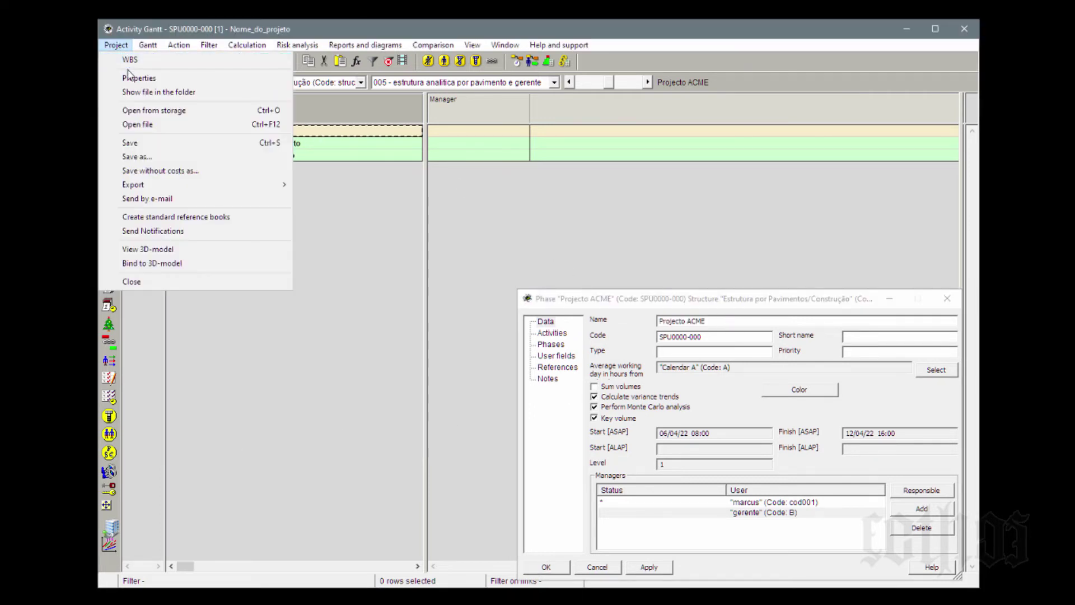
{"action": "left_click", "coordinate": [134, 77]}
{"action": "double_click", "coordinate": [346, 203]}
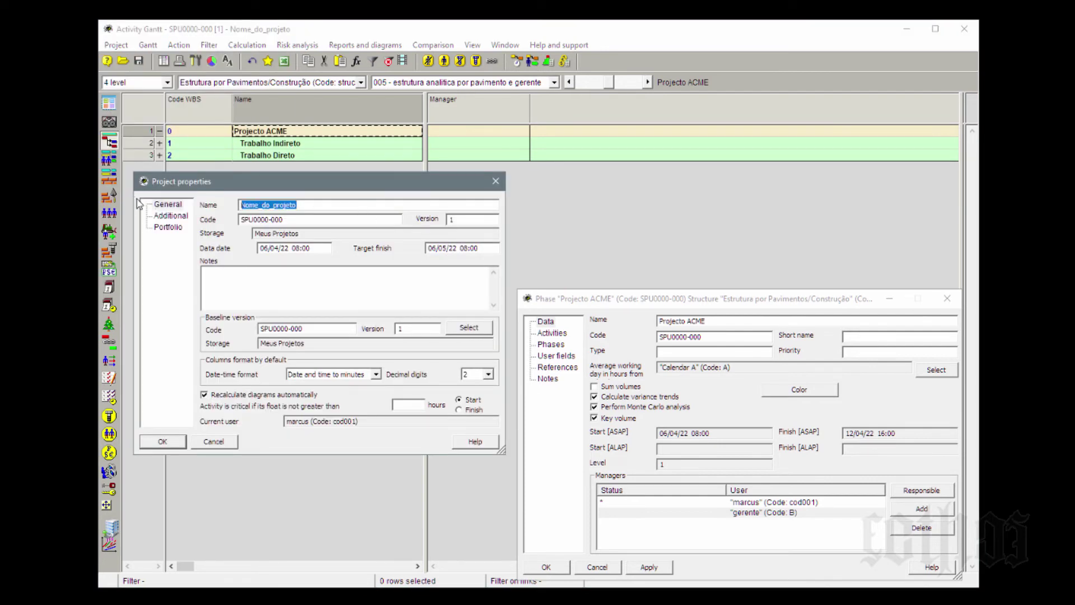
{"action": "key", "text": "ctrl+v"}
{"action": "left_click", "coordinate": [180, 441]}
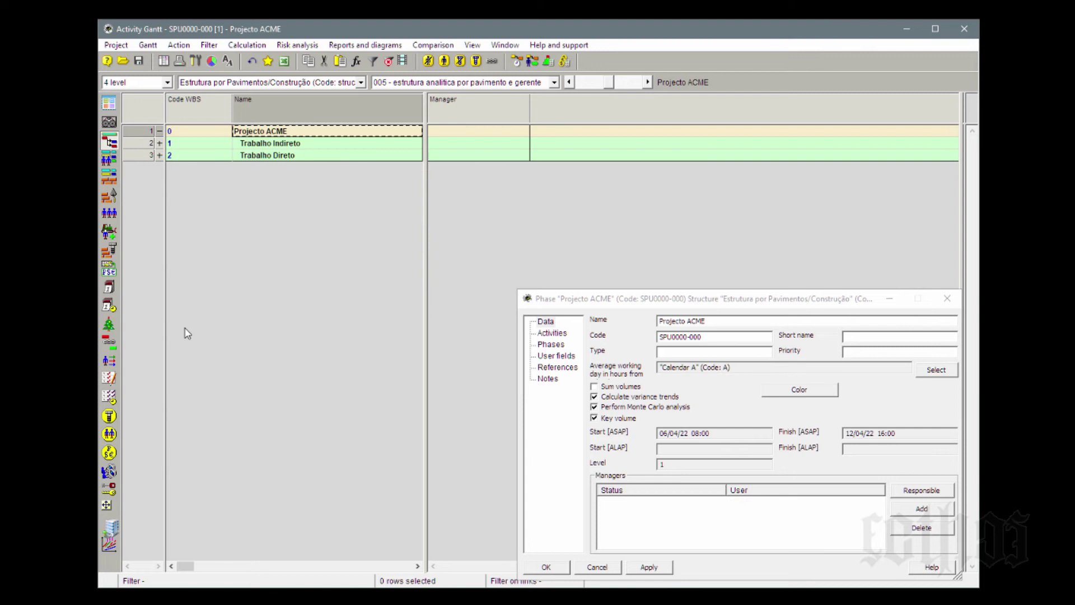
- Recheck the project name in the project properties, accept both open properties dialogs and save the project
{"action": "left_click", "coordinate": [117, 45]}
{"action": "left_click", "coordinate": [130, 77]}
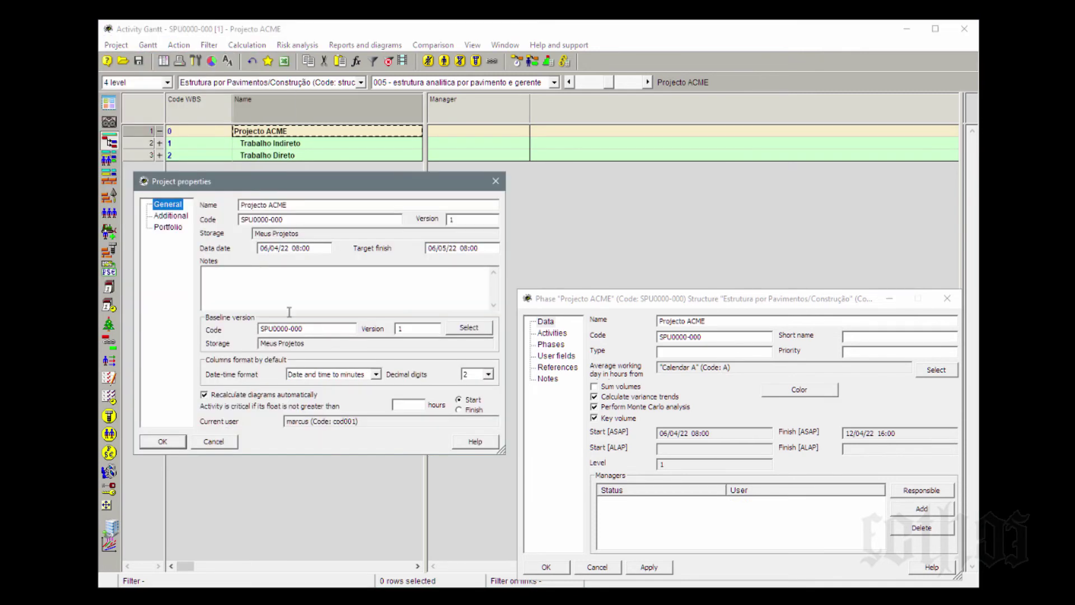
{"action": "left_click", "coordinate": [292, 203]}
{"action": "left_click", "coordinate": [163, 441]}
{"action": "left_click", "coordinate": [565, 569]}
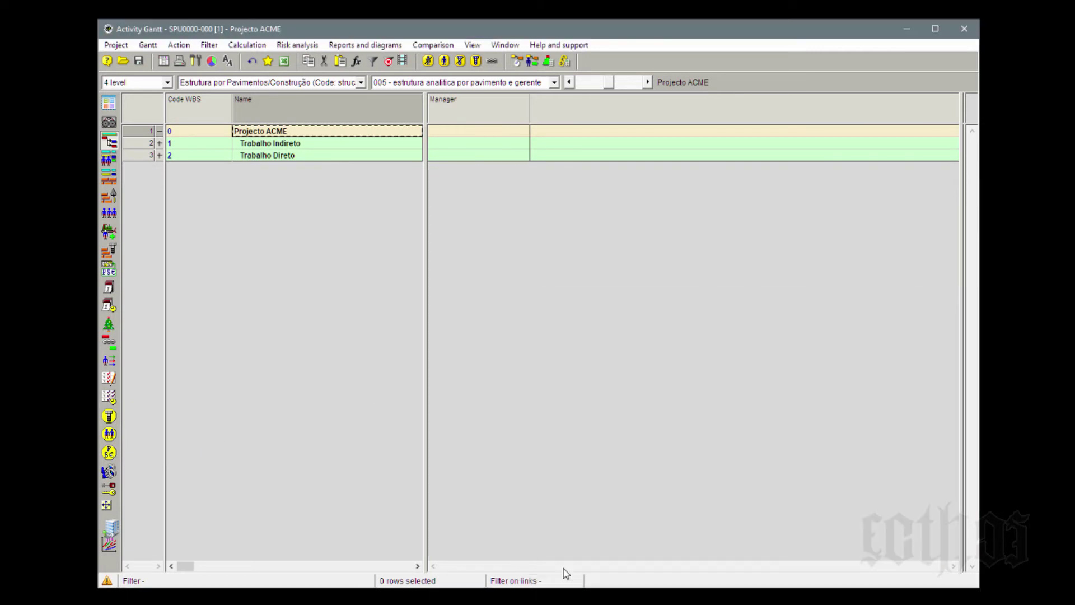
{"action": "left_click", "coordinate": [116, 45]}
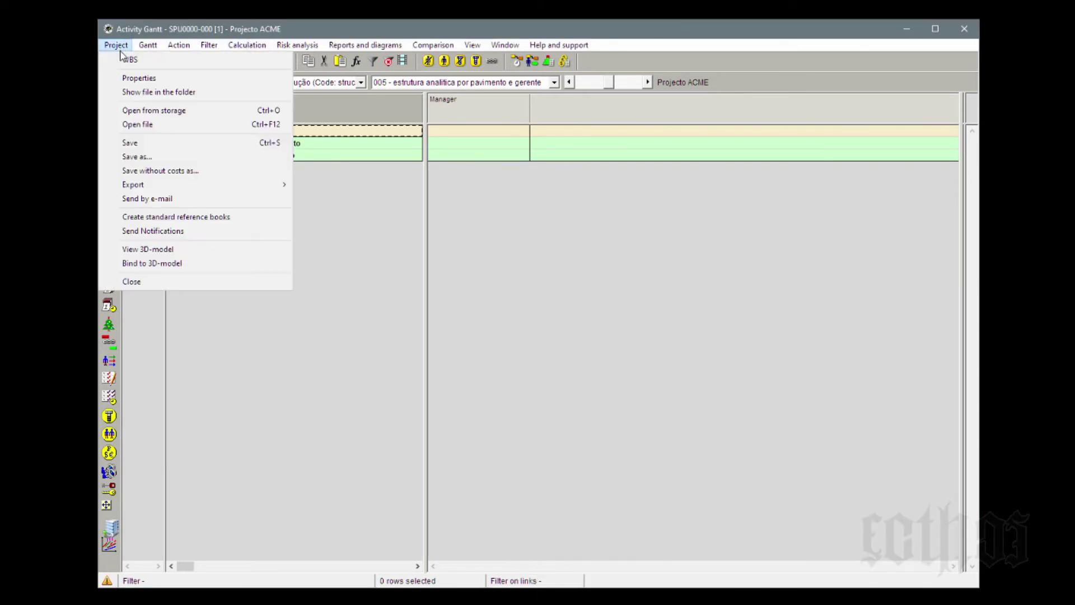
{"action": "left_click", "coordinate": [137, 147]}
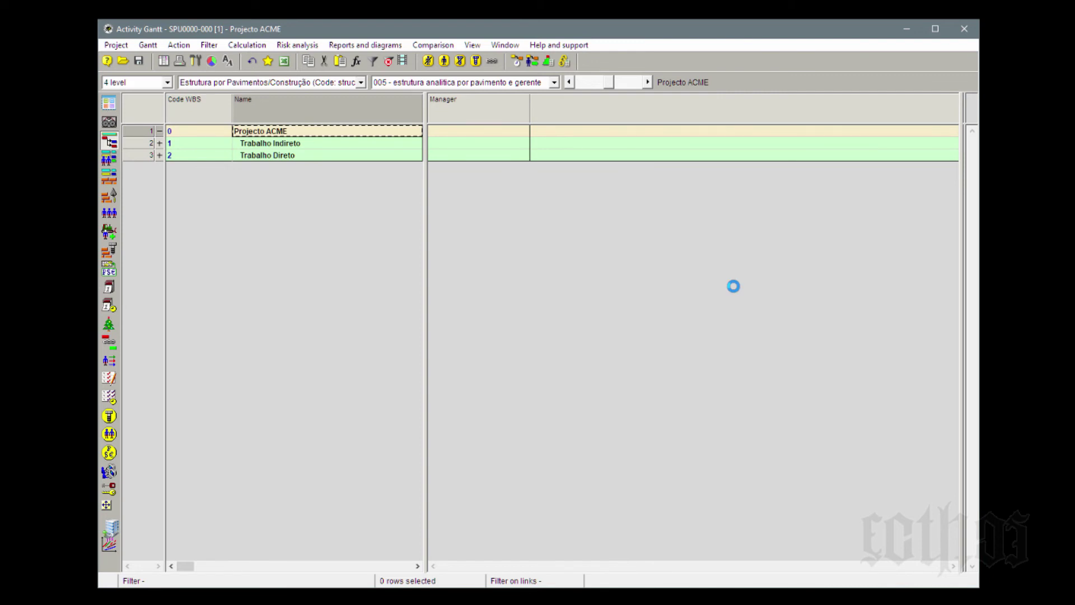
- Save the project over version 1 of SPU0000-000 with the note "primeira versao do projeto - que atende ao cntrato 00000 de 00-00-0000 cuja resp..."
{"action": "left_click", "coordinate": [116, 45]}
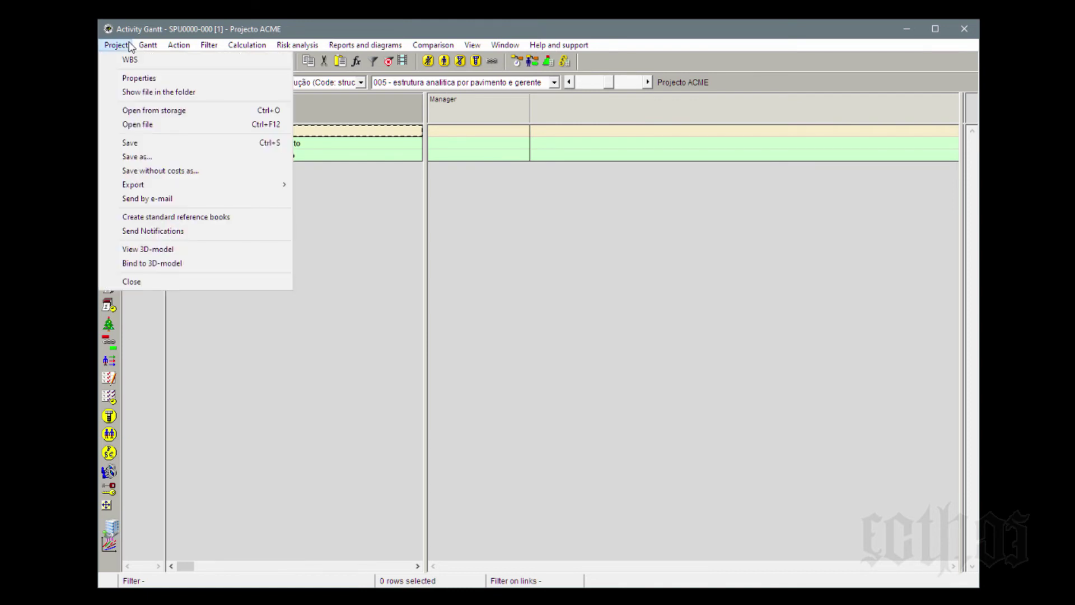
{"action": "left_click", "coordinate": [163, 157]}
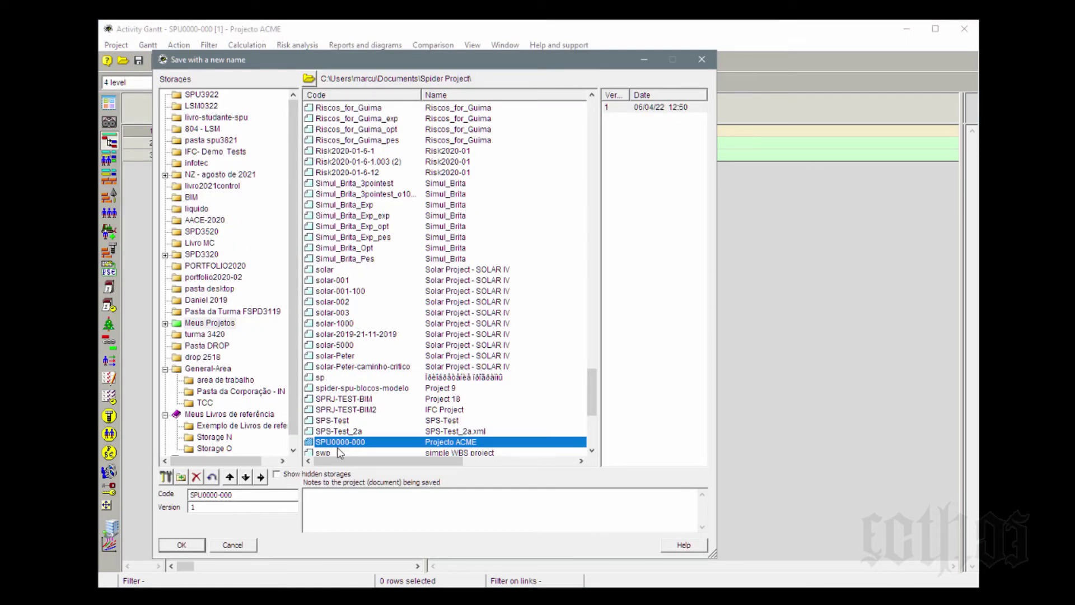
{"action": "left_click", "coordinate": [236, 506]}
{"action": "left_click", "coordinate": [331, 499]}
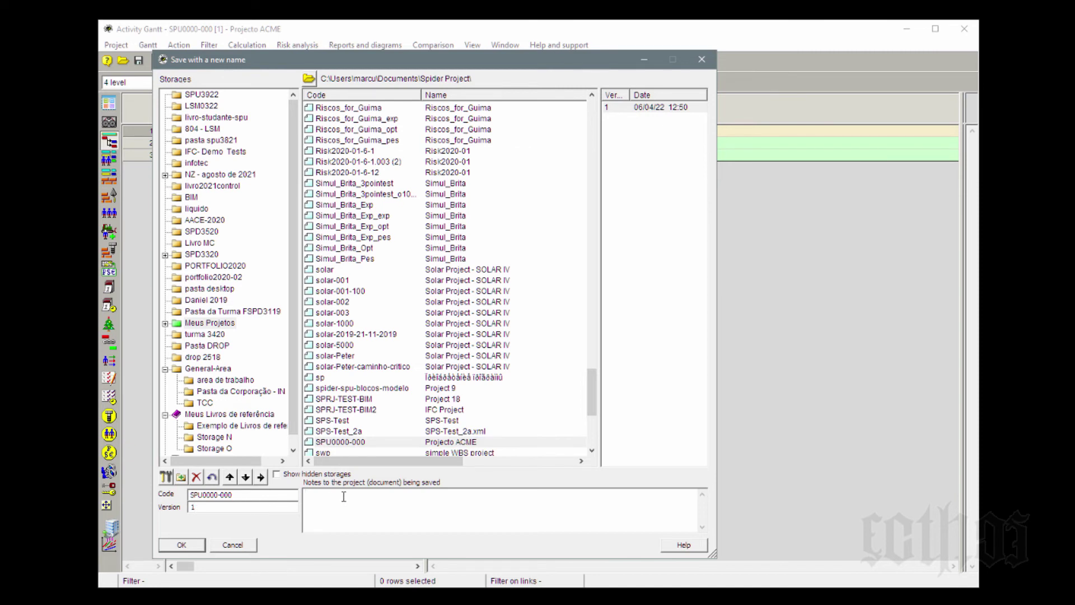
{"action": "type", "text": "primeira versao do projeto - que atende ao cntrato "}
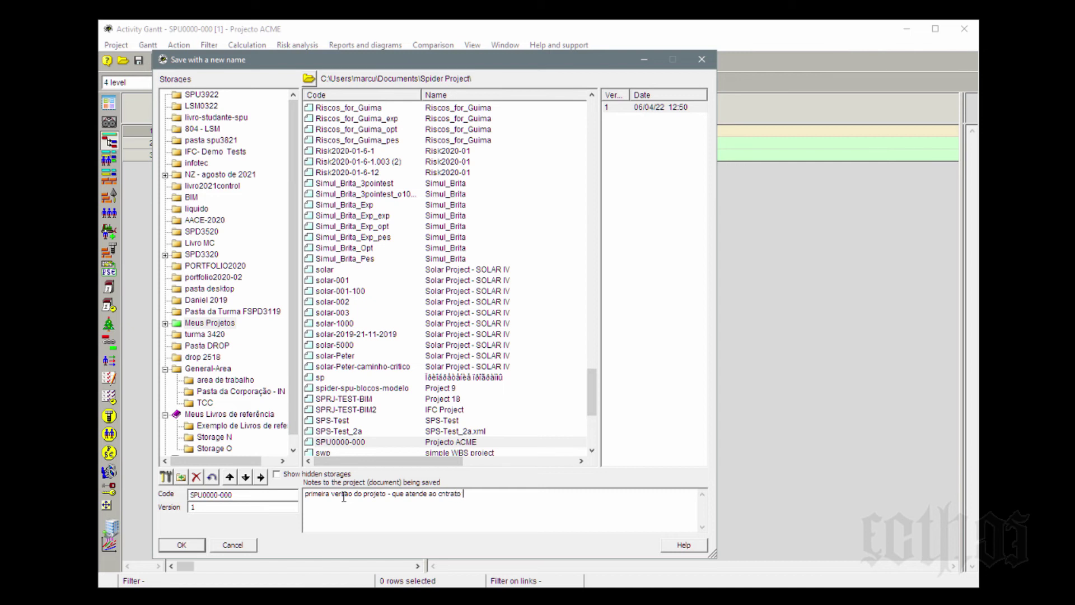
{"action": "type", "text": "00000 de 00-00-0000 cujar resp..."}
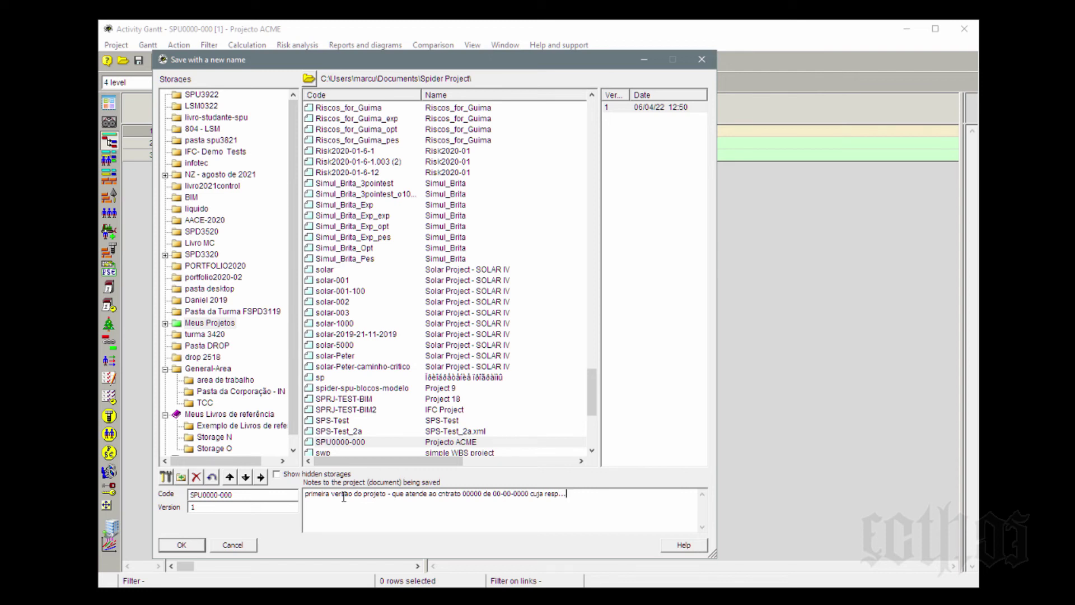
{"action": "left_click", "coordinate": [185, 545]}
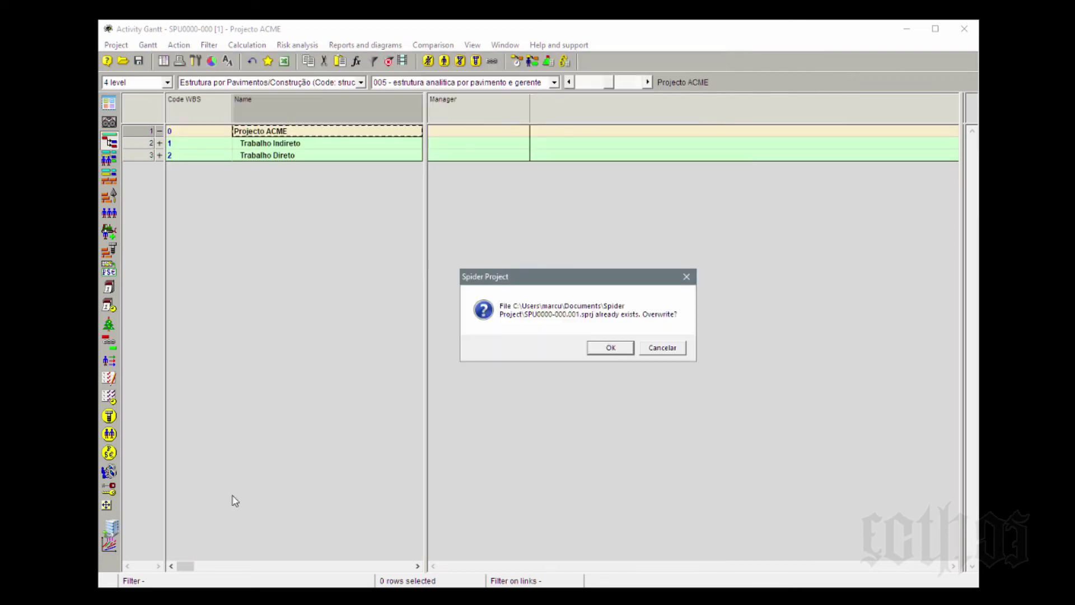
{"action": "left_click", "coordinate": [610, 350]}
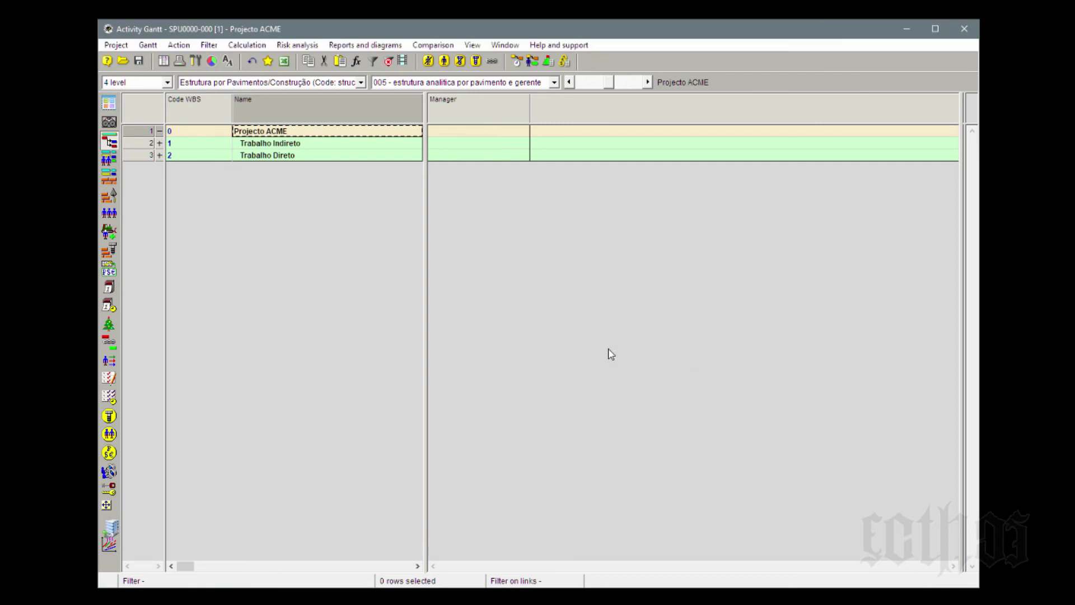
- Open the list of stored projects and review the note saved with version 1 of SPU0000-000
{"action": "left_click", "coordinate": [116, 45]}
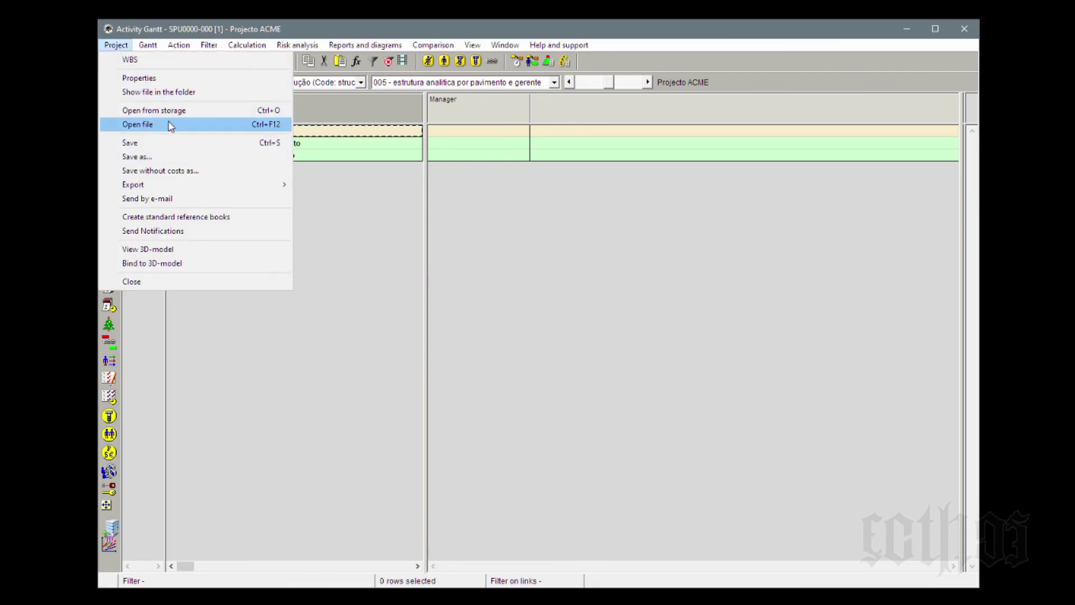
{"action": "left_click", "coordinate": [324, 157]}
{"action": "left_click", "coordinate": [123, 61]}
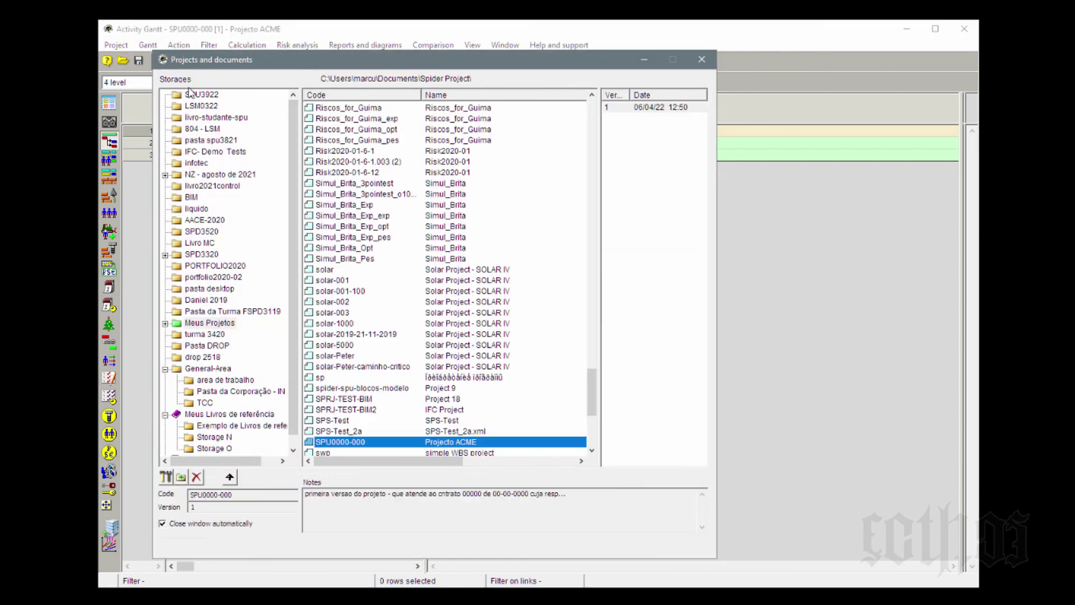
{"action": "left_click", "coordinate": [340, 432]}
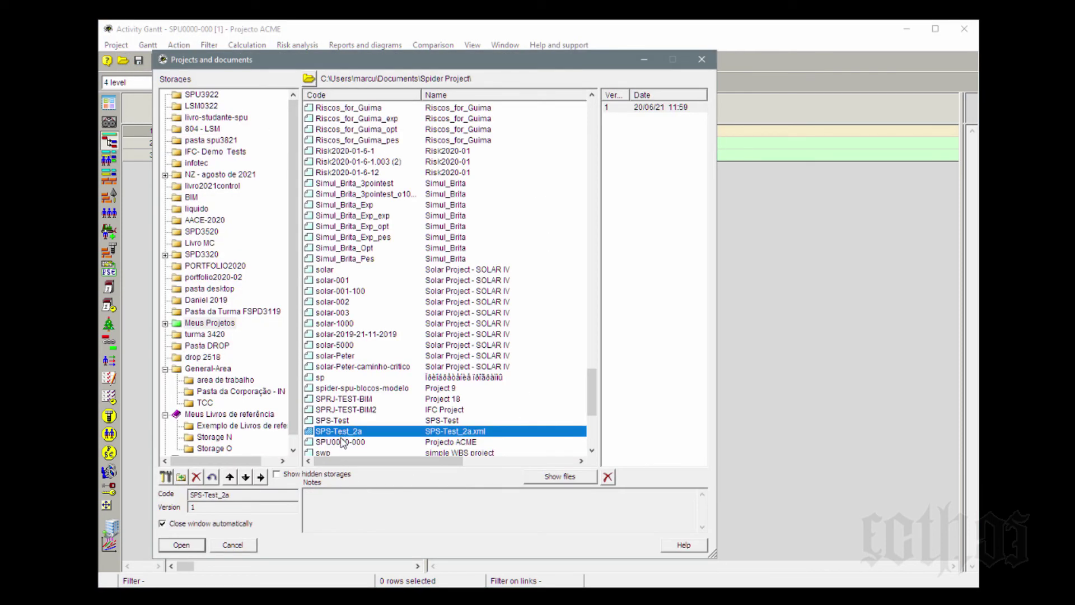
{"action": "left_click", "coordinate": [342, 444]}
{"action": "left_click", "coordinate": [649, 108]}
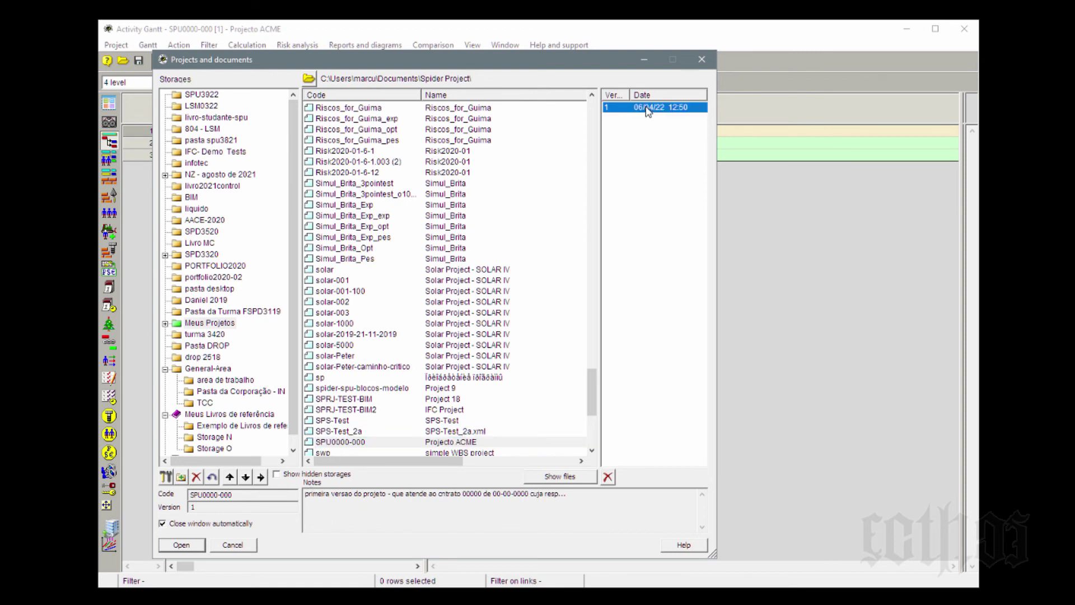
{"action": "left_click_drag", "start_coordinate": [305, 493], "coordinate": [587, 505]}
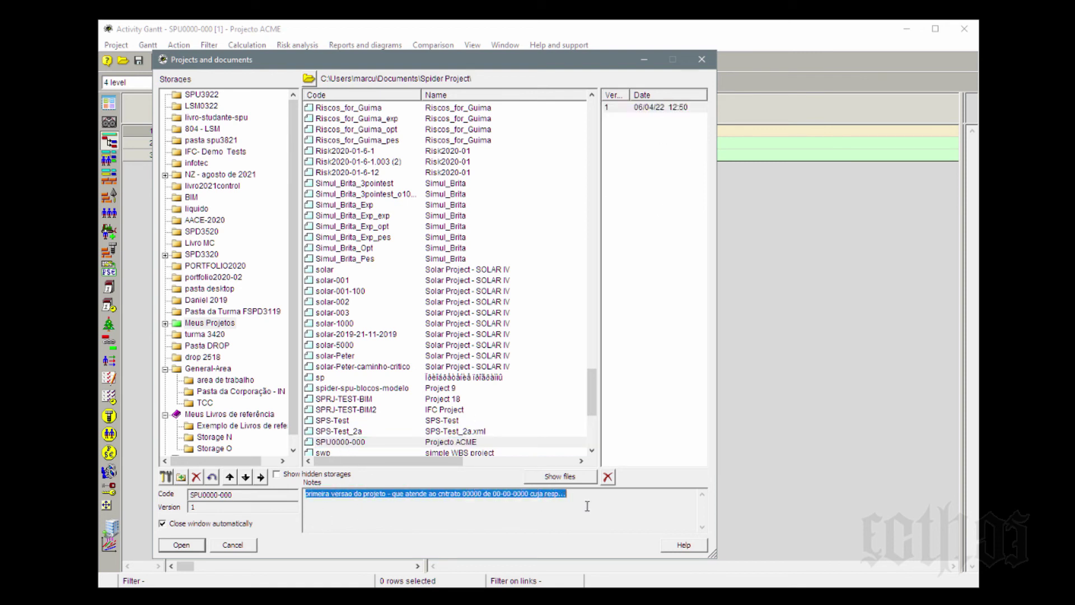
- Examine the notes of other stored projects, including SPS-Test, SPRJ-TEST-BIM, solar-003 and Riscos_for_Guima_pes, and close the list without opening any
{"action": "left_click", "coordinate": [344, 423]}
{"action": "left_click", "coordinate": [352, 493]}
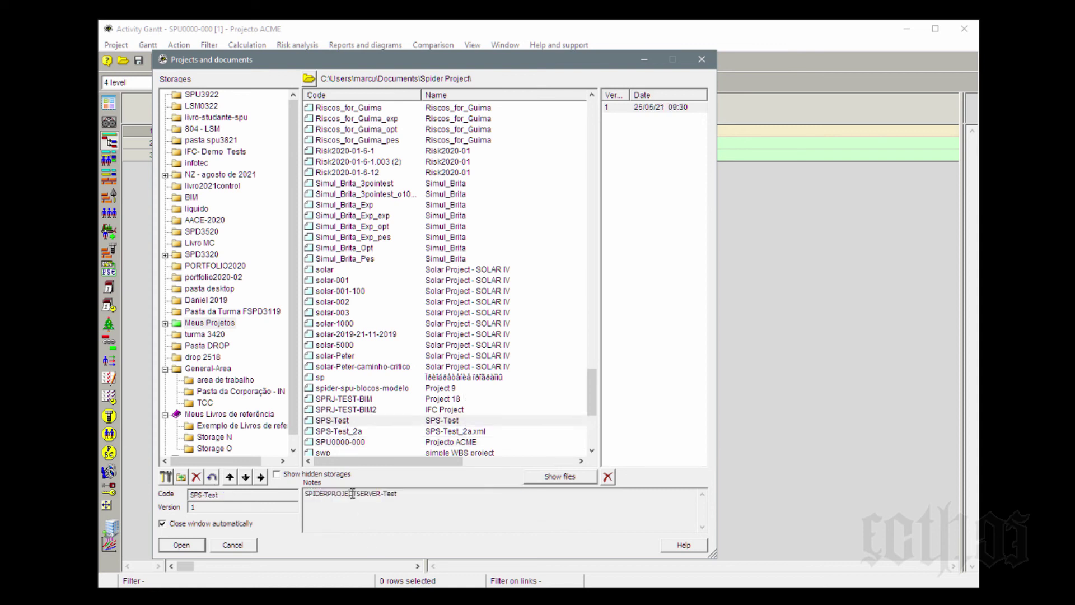
{"action": "left_click", "coordinate": [353, 401]}
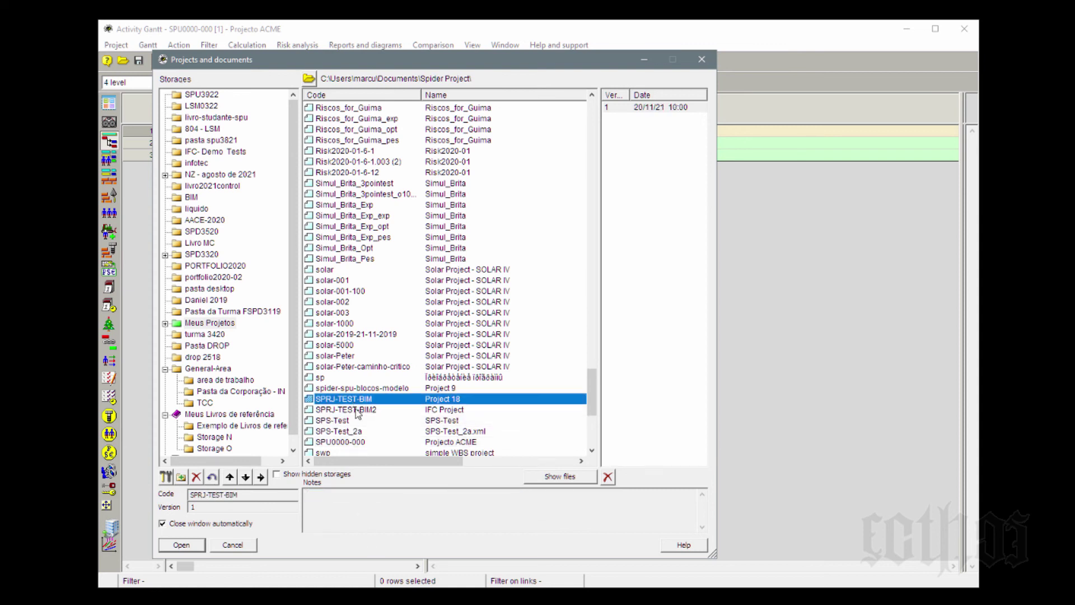
{"action": "left_click", "coordinate": [347, 315]}
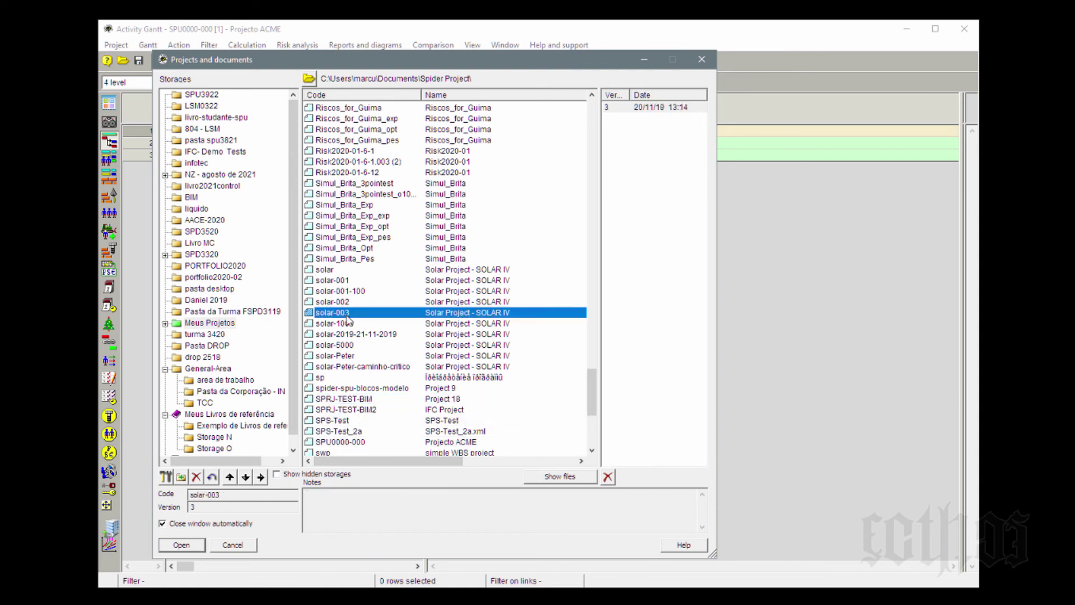
{"action": "left_click", "coordinate": [357, 260]}
{"action": "left_click", "coordinate": [357, 194]}
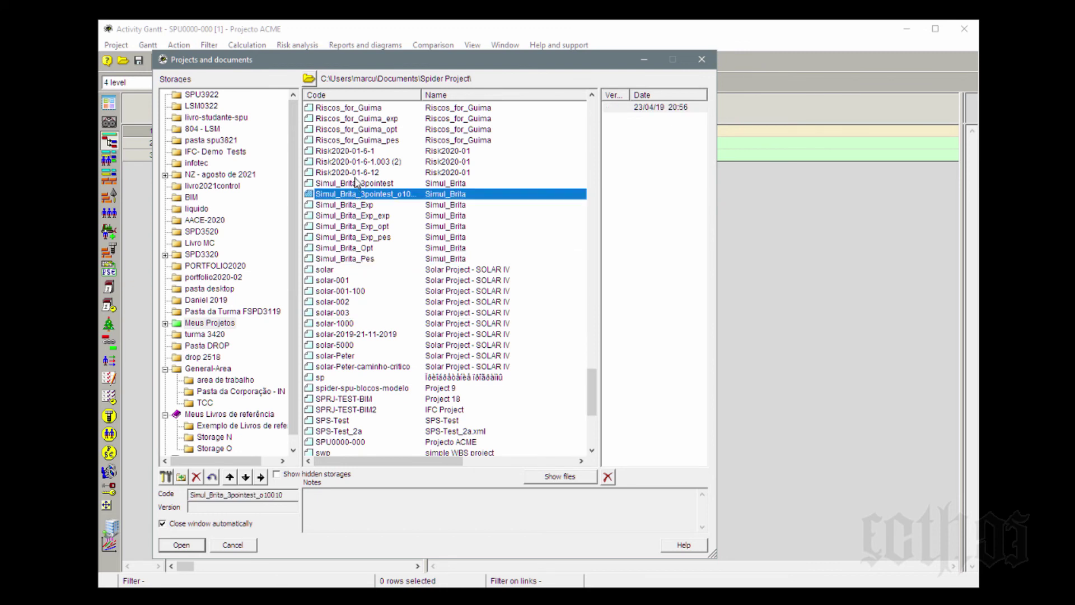
{"action": "left_click", "coordinate": [356, 141]}
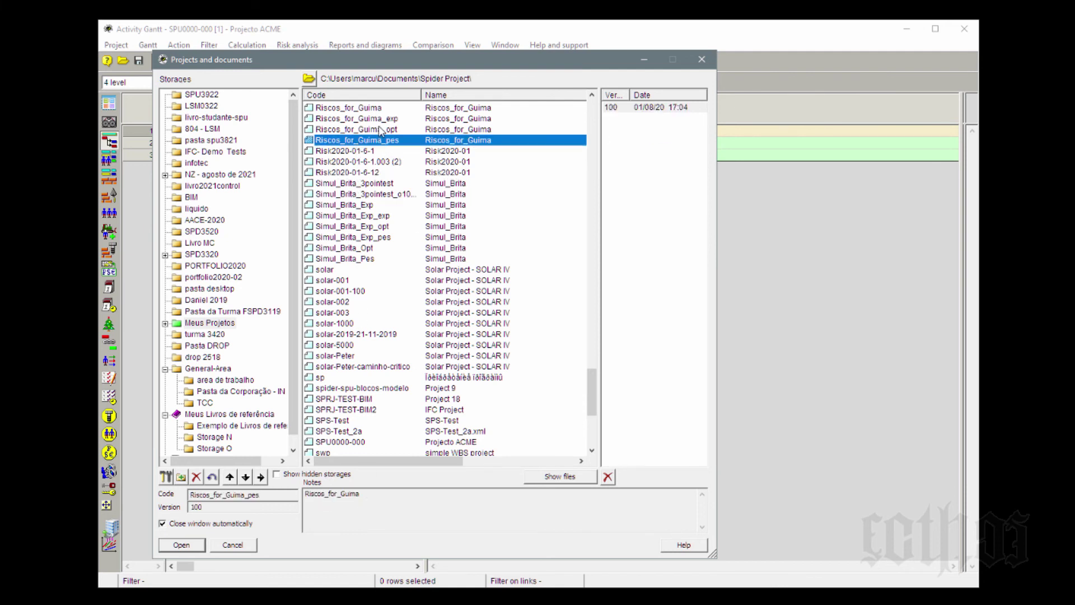
{"action": "key", "text": "Up"}
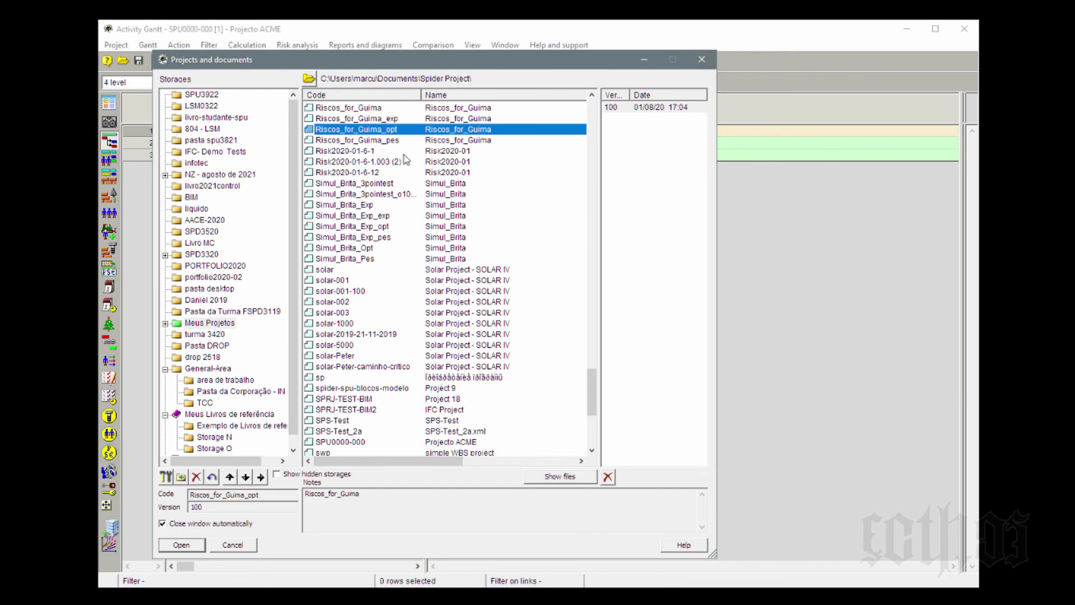
{"action": "left_click_drag", "start_coordinate": [294, 64], "coordinate": [389, 80]}
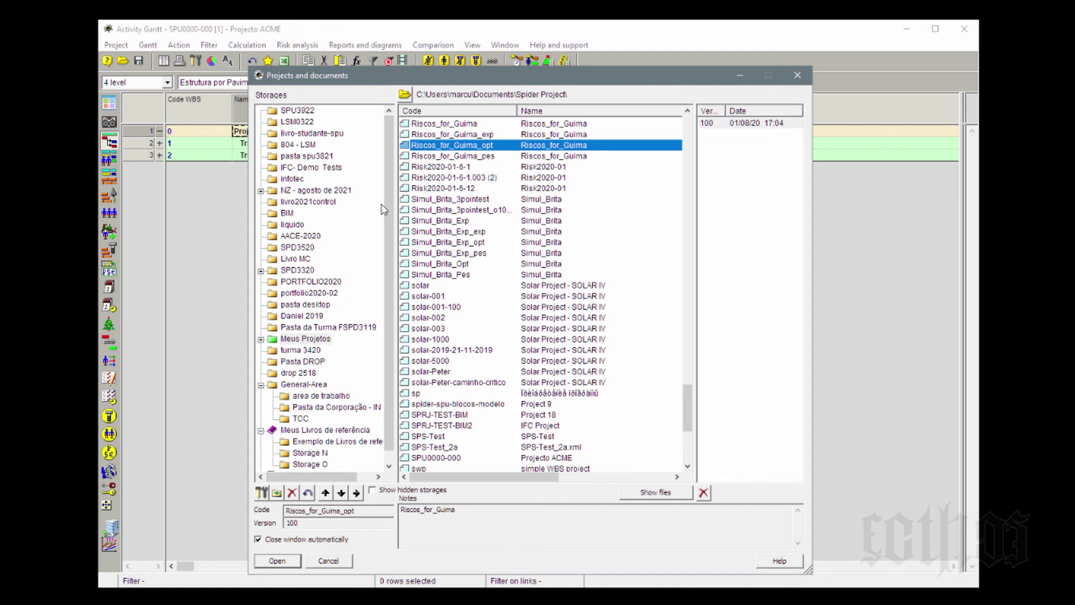
{"action": "left_click", "coordinate": [330, 561]}
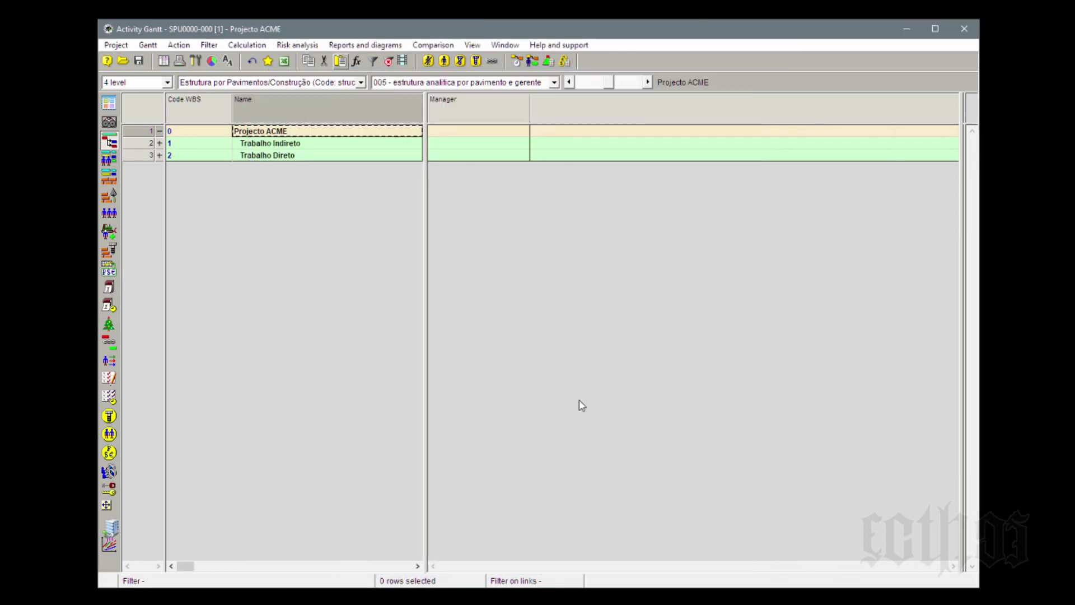